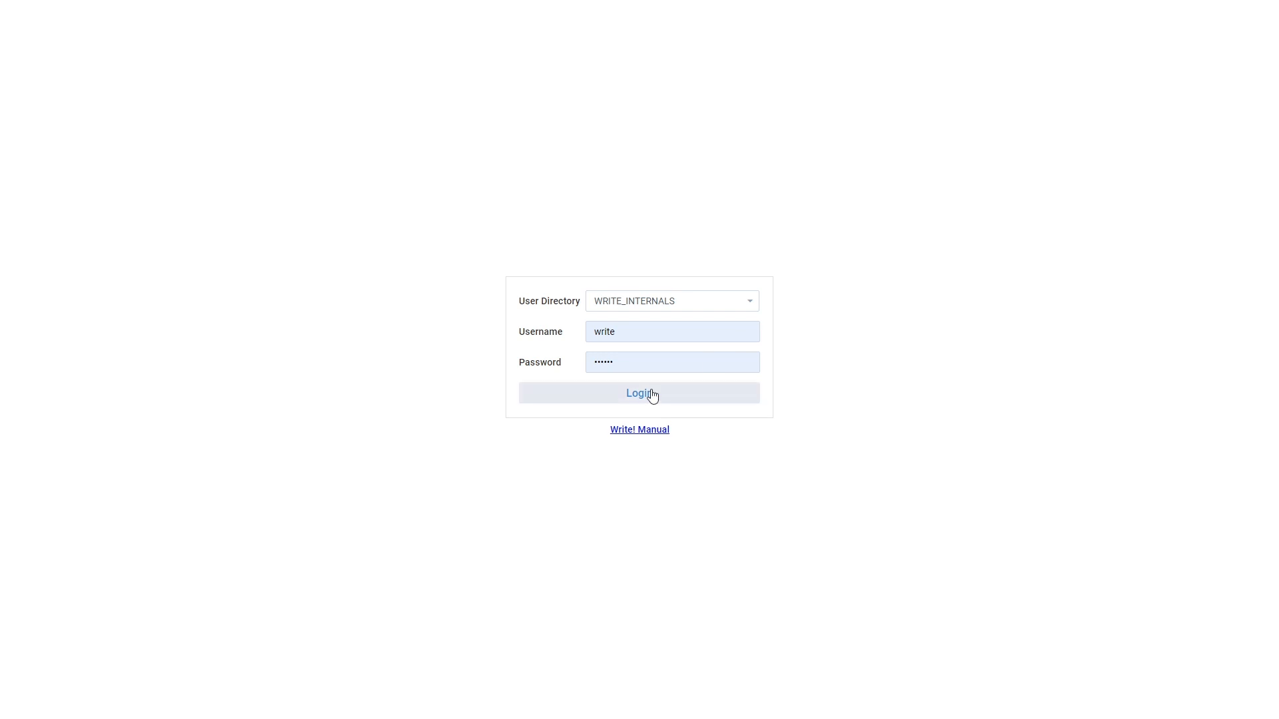
Log in to the console and start a new Edit endpoint from the Endpoints list
left_click(646, 399)
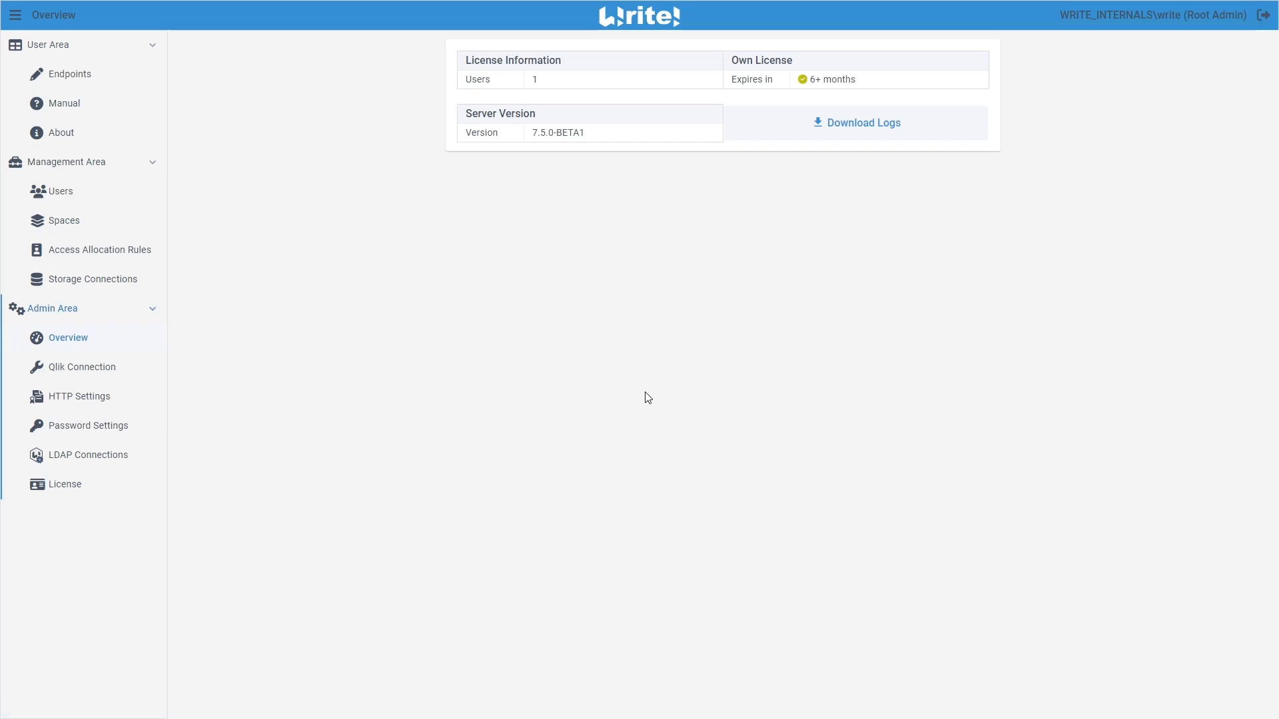
left_click(61, 77)
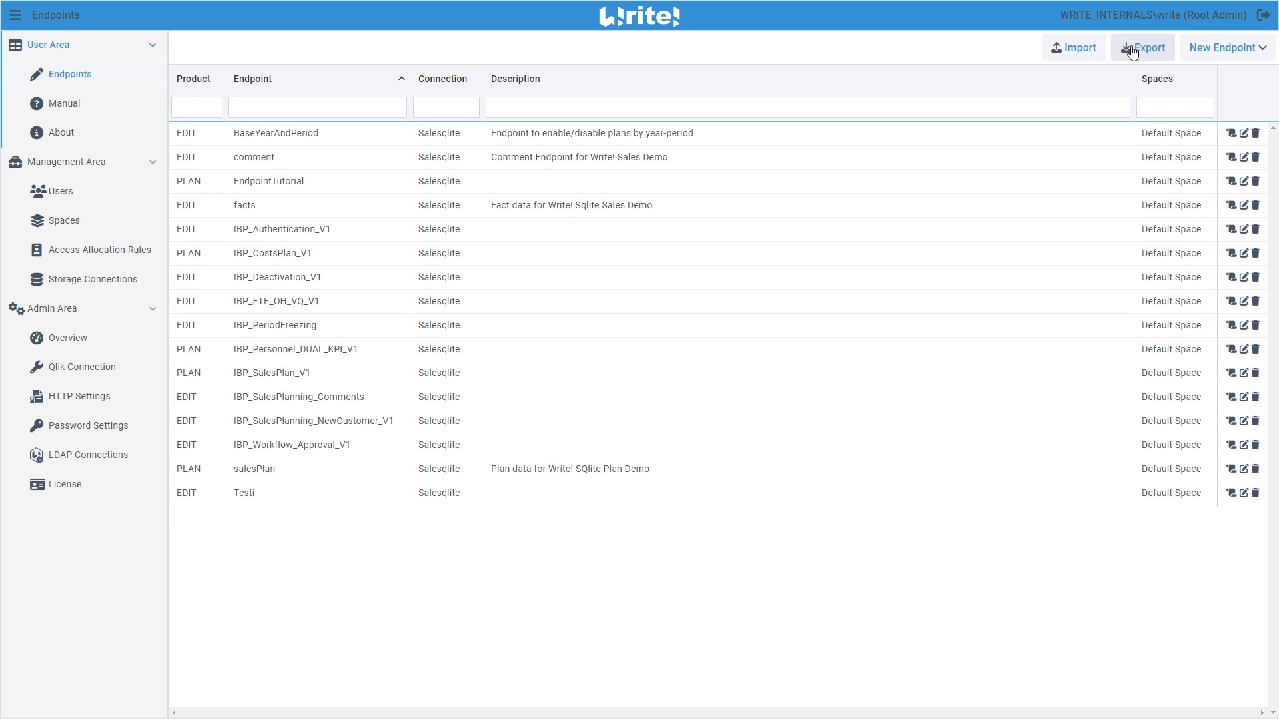
left_click(1234, 58)
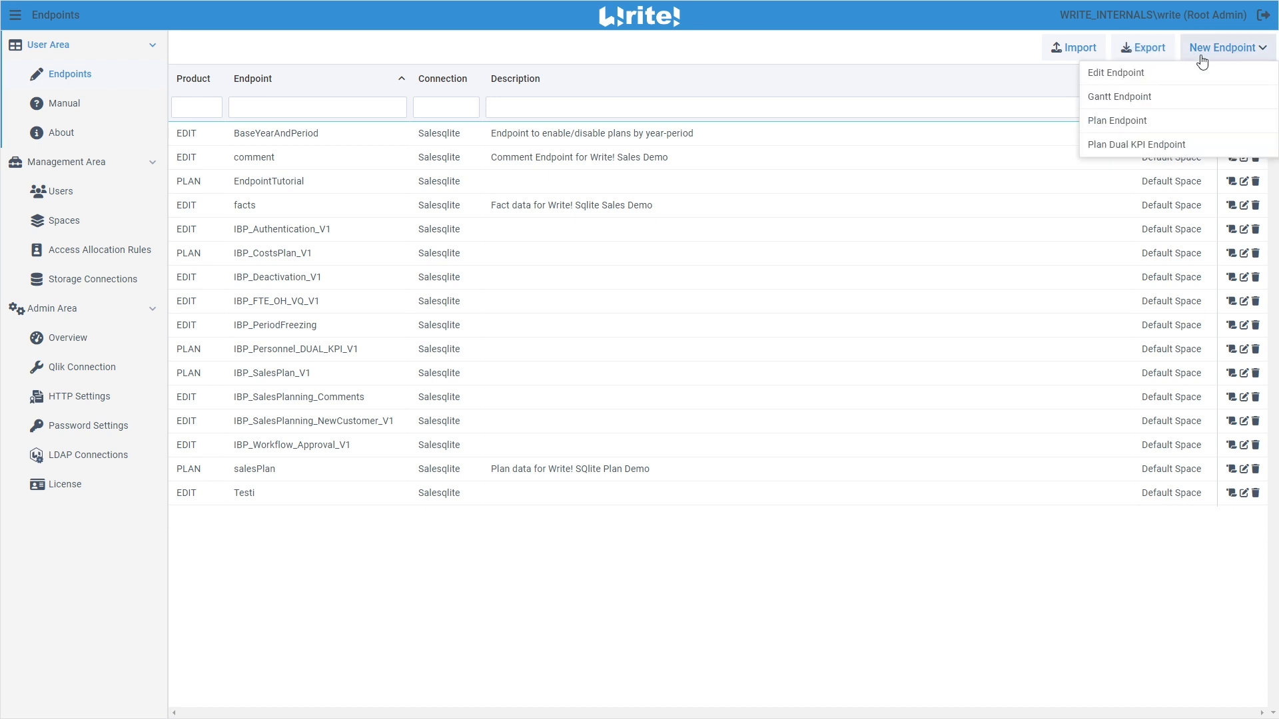
left_click(1132, 75)
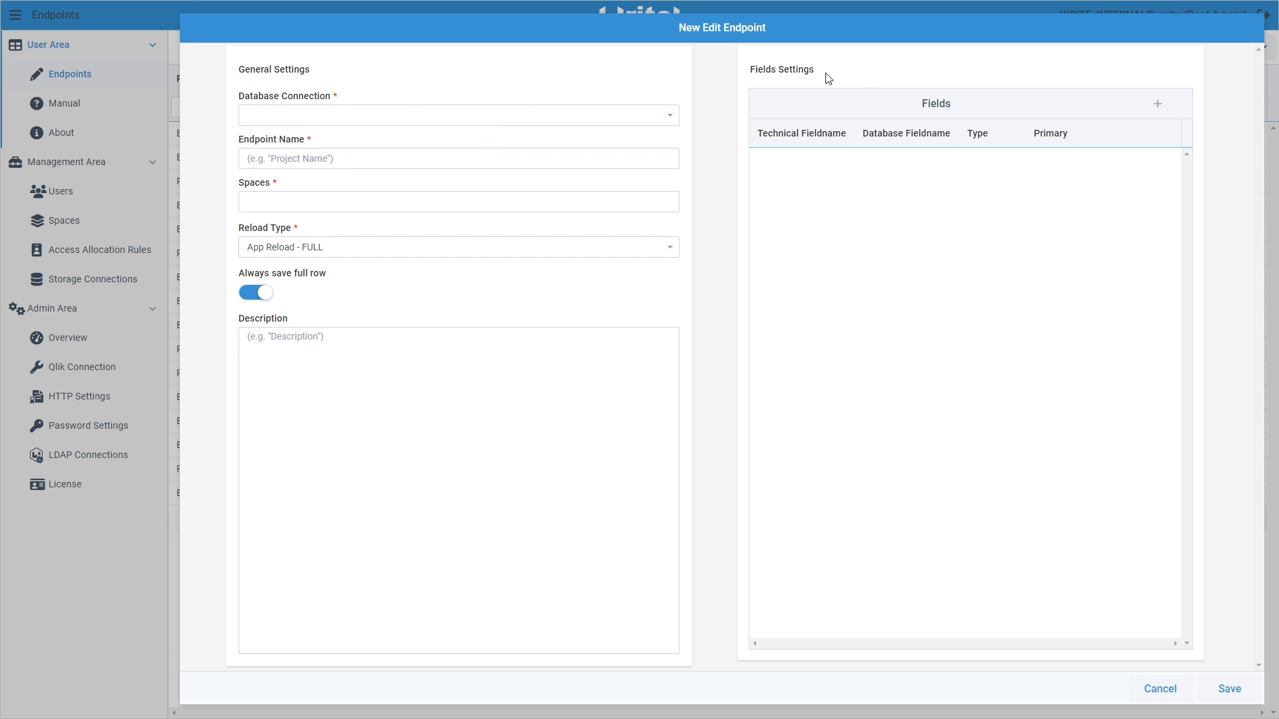
Connect the new endpoint to the Salesqlite database and name it 'Tutorial'
left_click(433, 114)
left_click(262, 137)
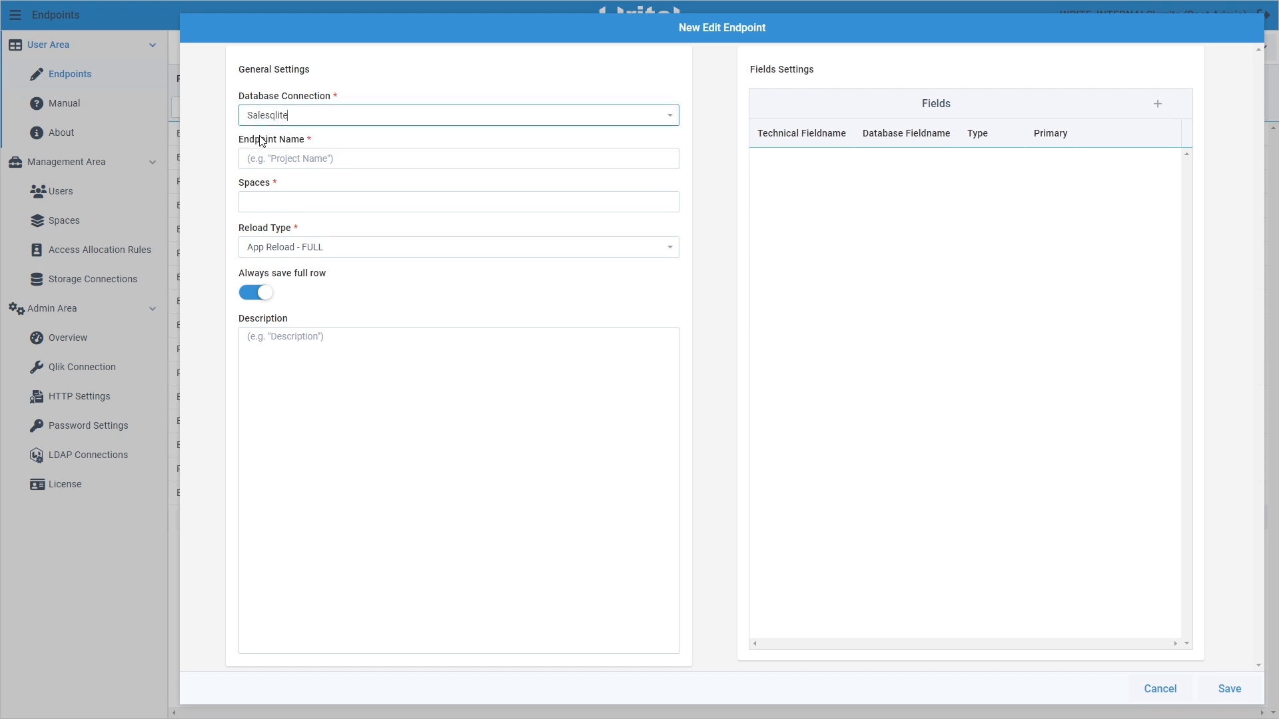
left_click(264, 159)
type("Tutorial")
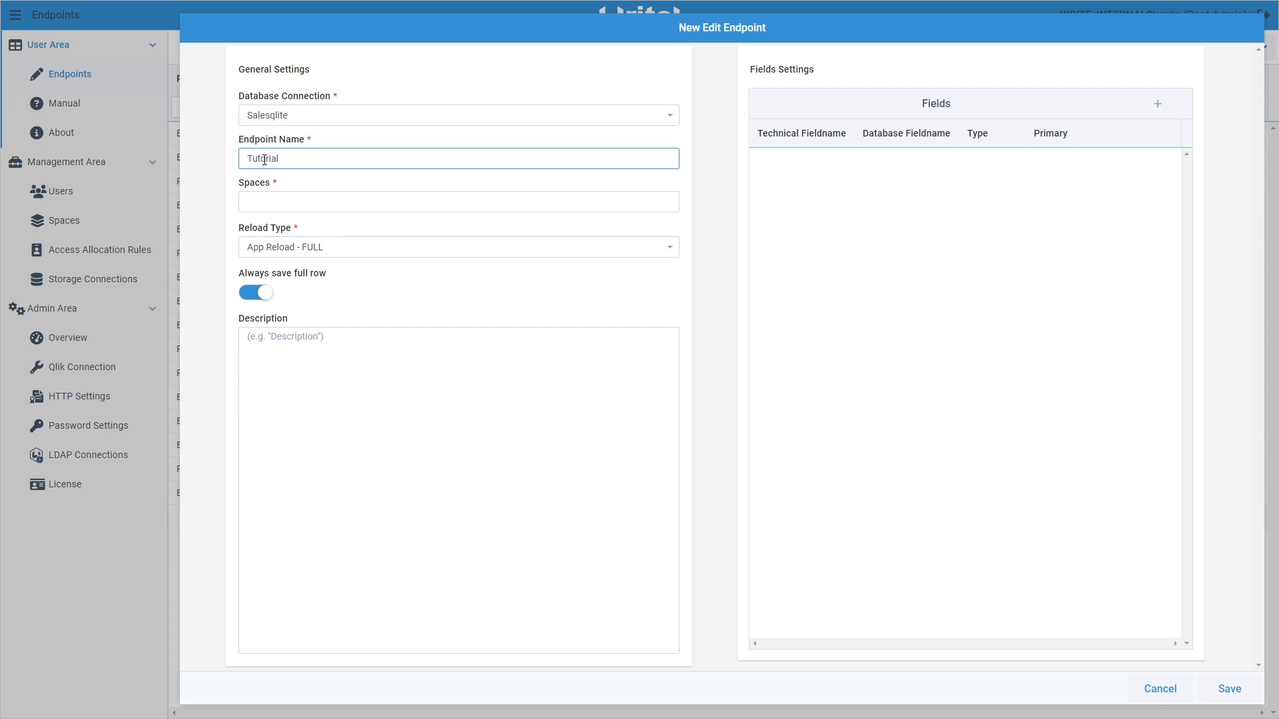
Assign the endpoint to Default Space
left_click(279, 207)
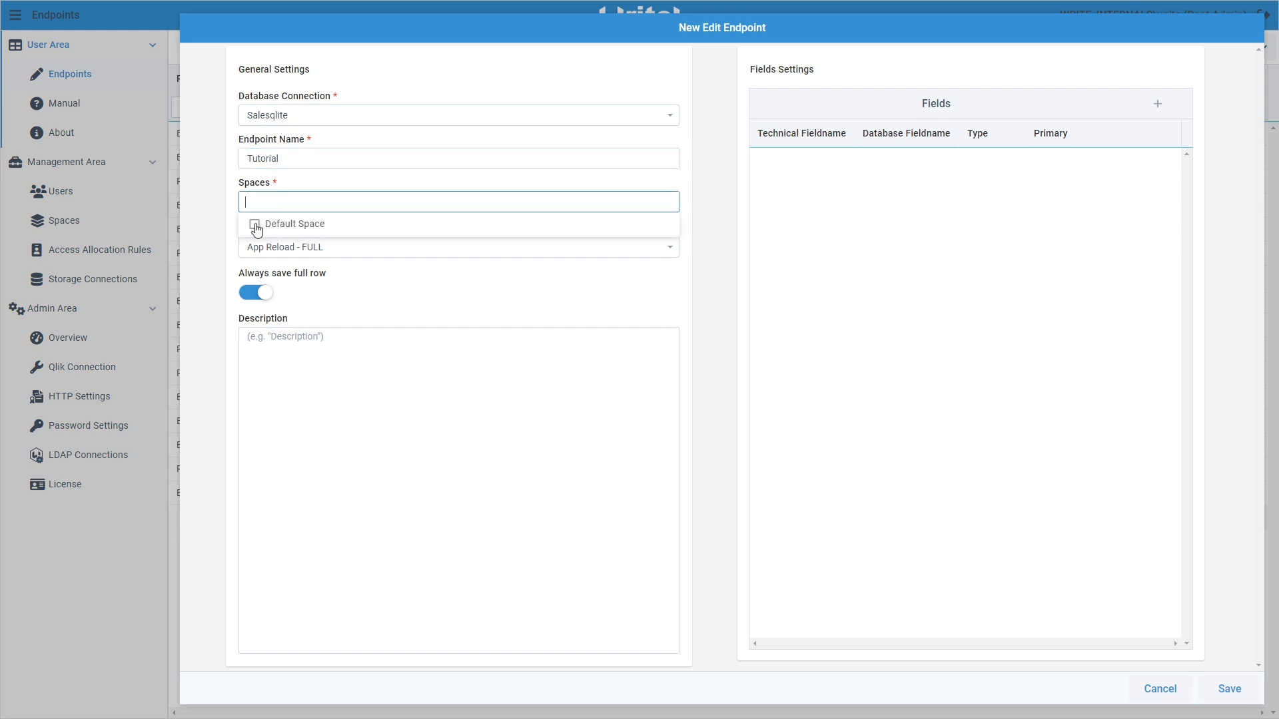
left_click(254, 224)
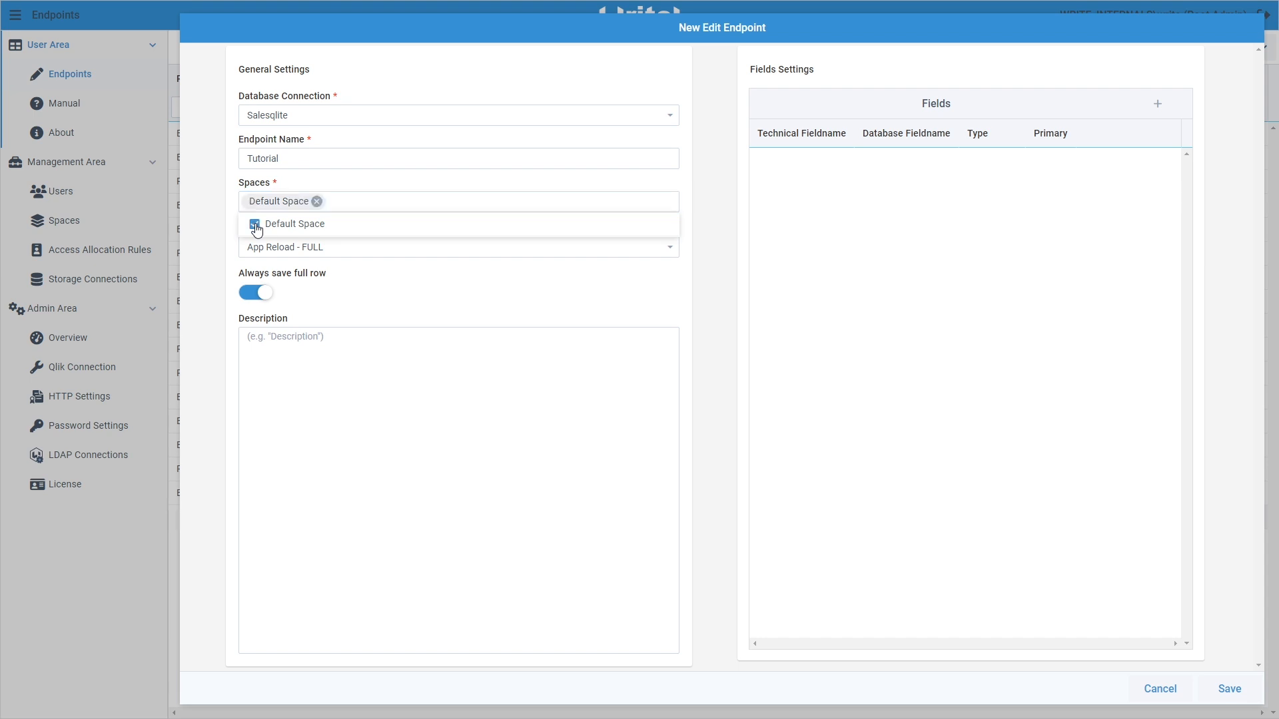
left_click(229, 244)
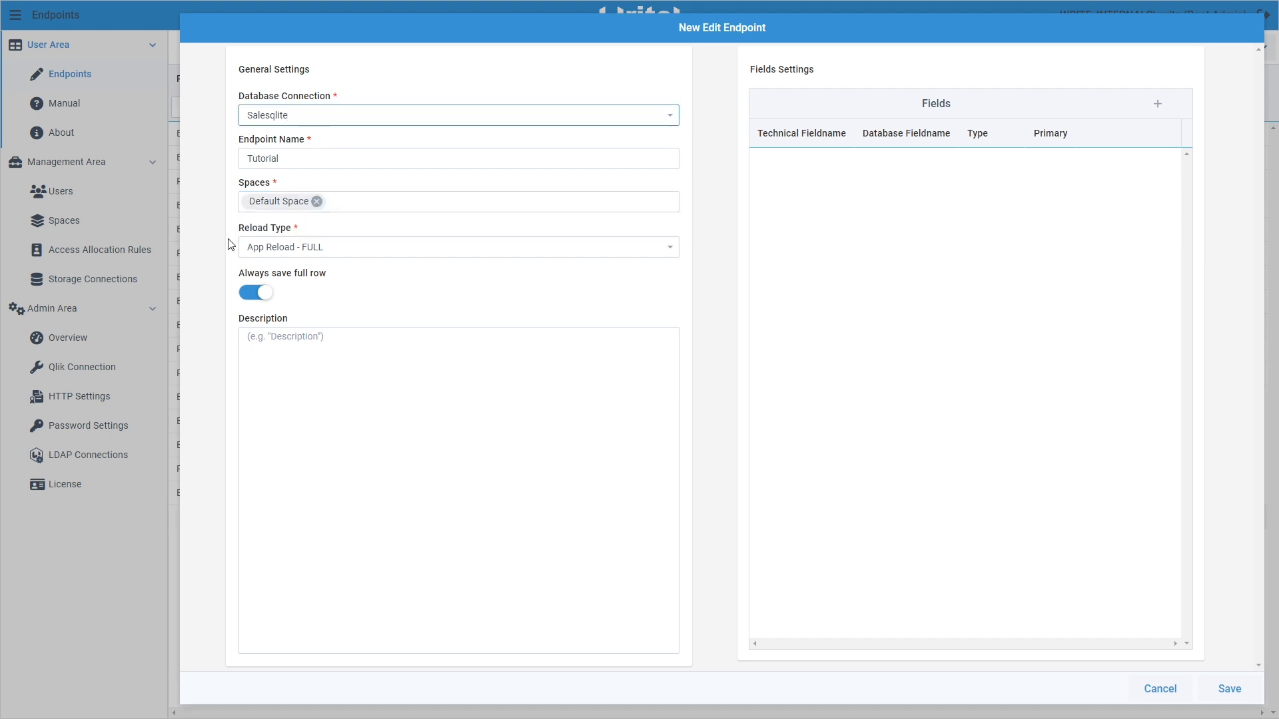
left_click(322, 247)
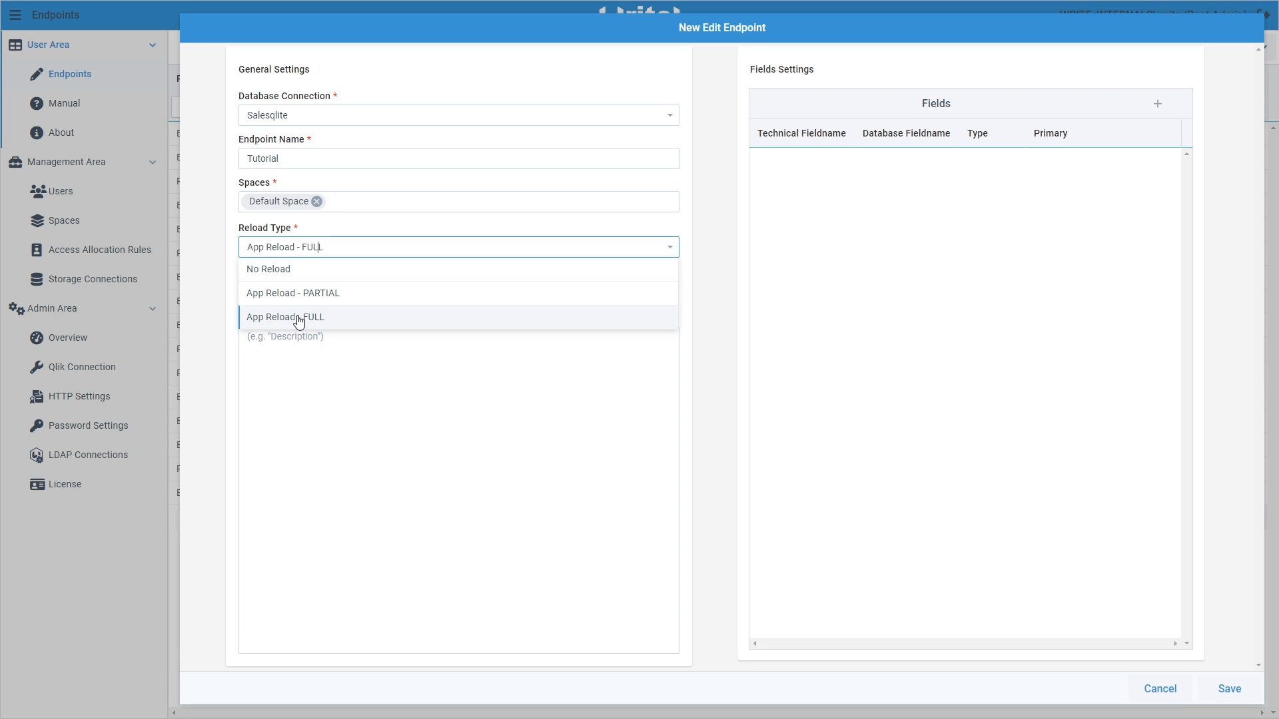
Keep App Reload - FULL and switch off Always save full row, confirming the warning
left_click(299, 318)
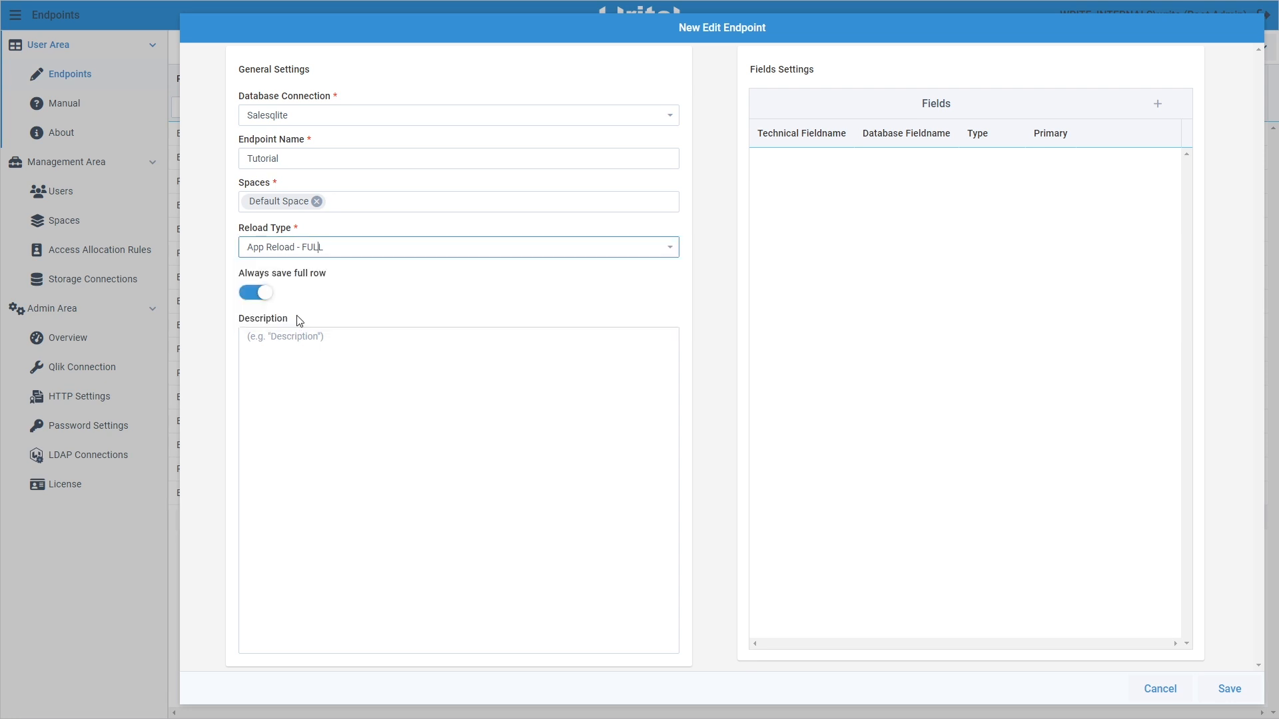
left_click(266, 298)
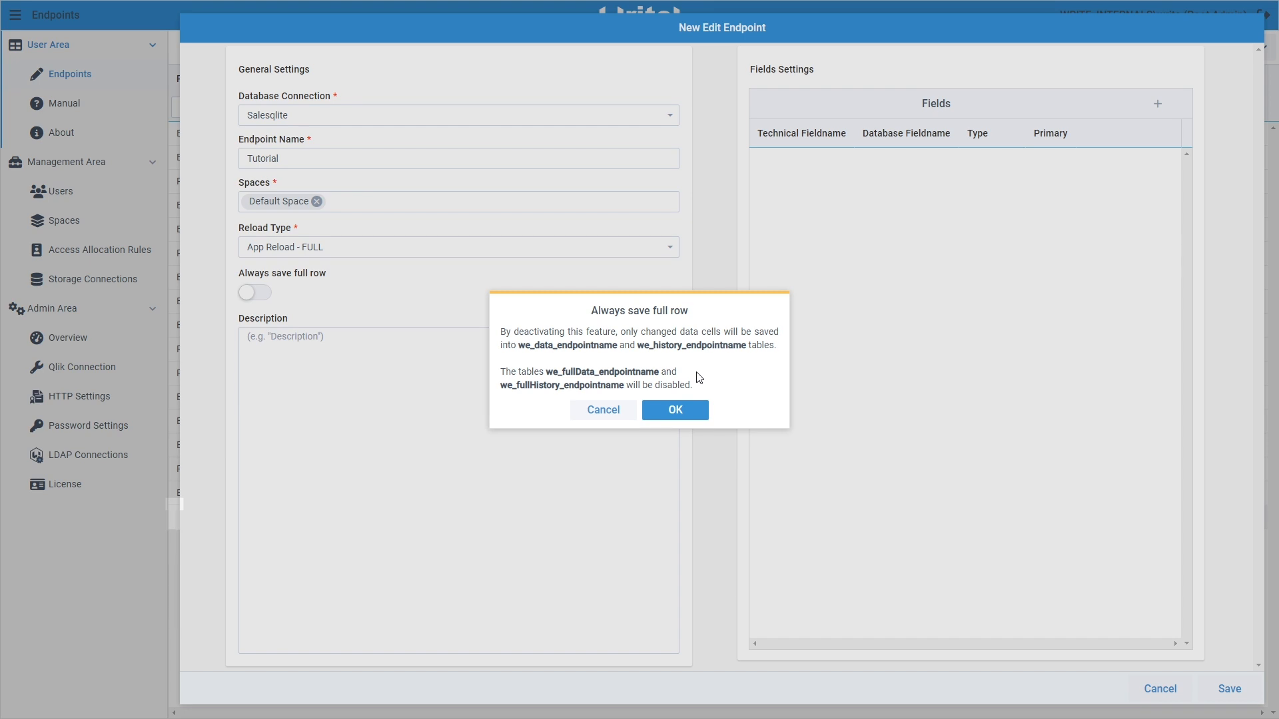
left_click(674, 409)
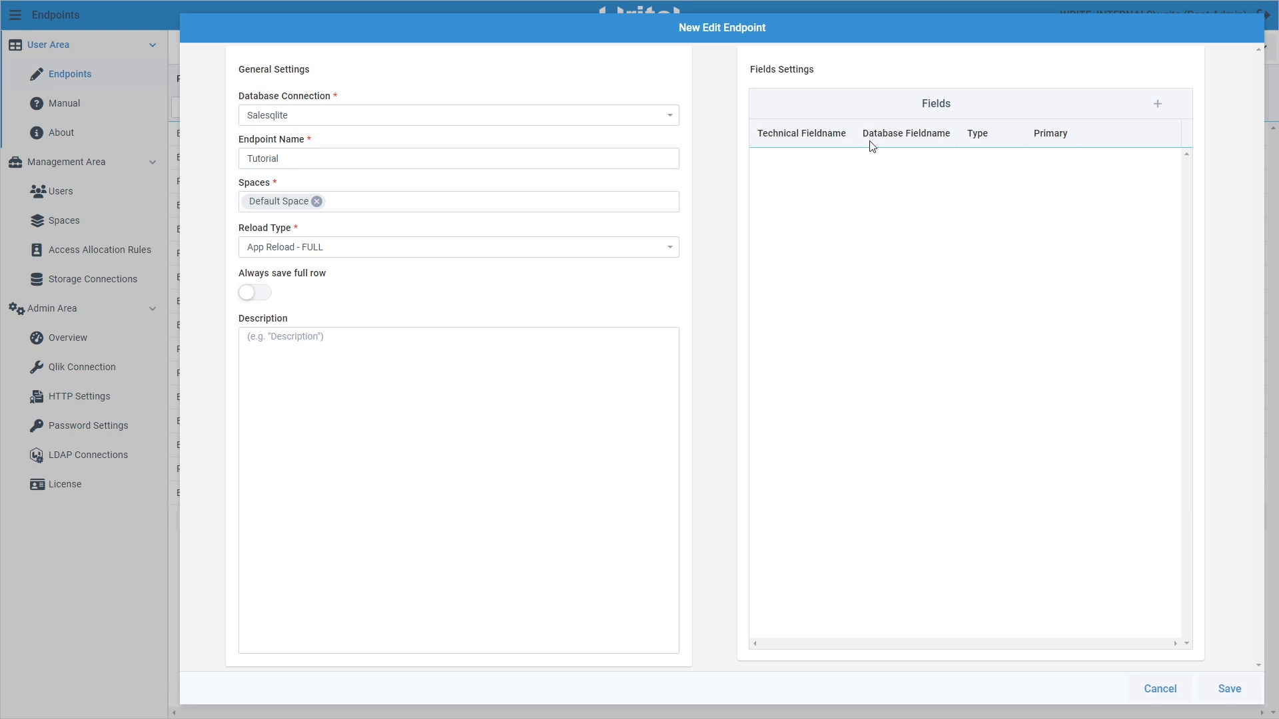
Add a field row named Date as both its technical and database name
left_click(1157, 103)
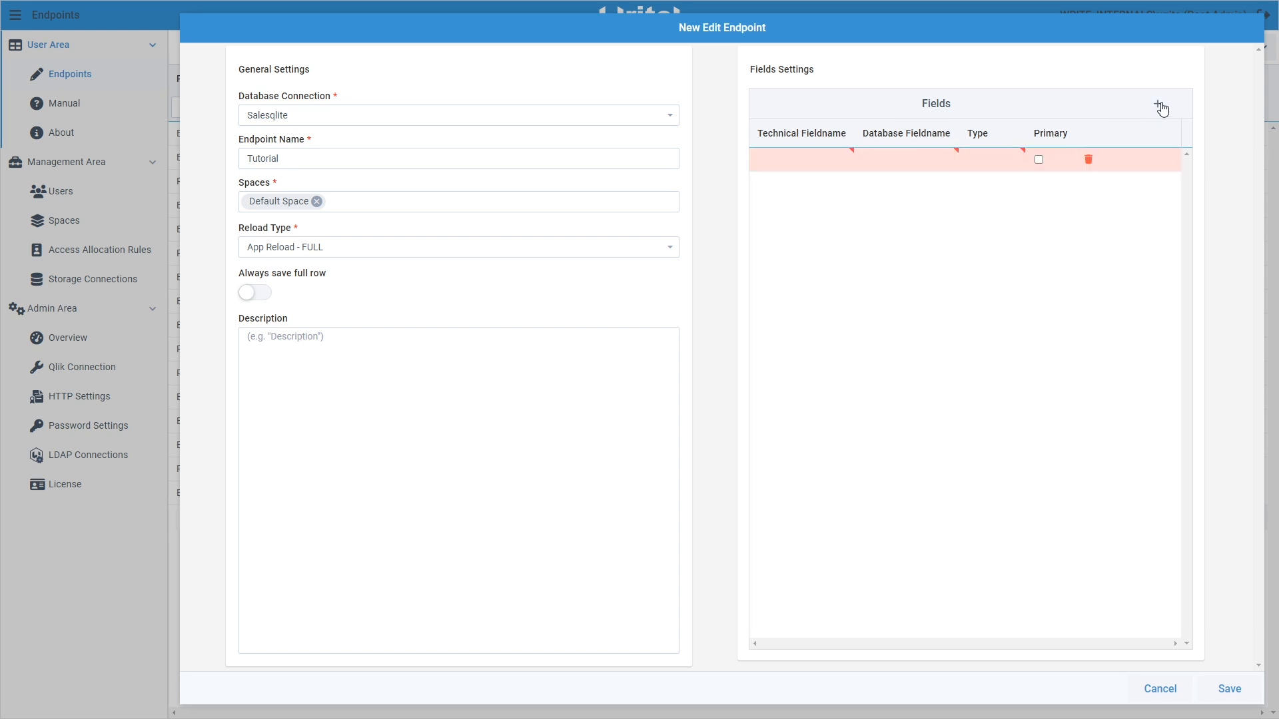
left_click(800, 160)
type("Date")
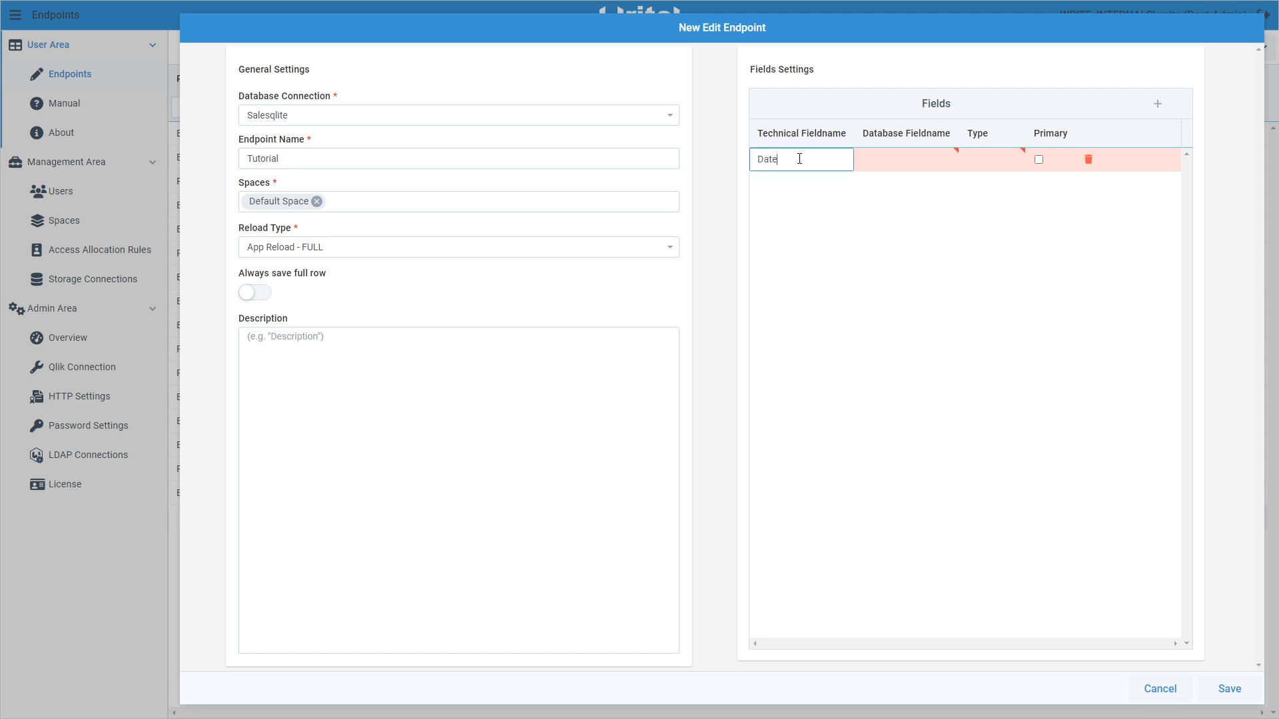
key("ctrl+a")
key("ctrl+c")
left_click(800, 159)
left_click(922, 163)
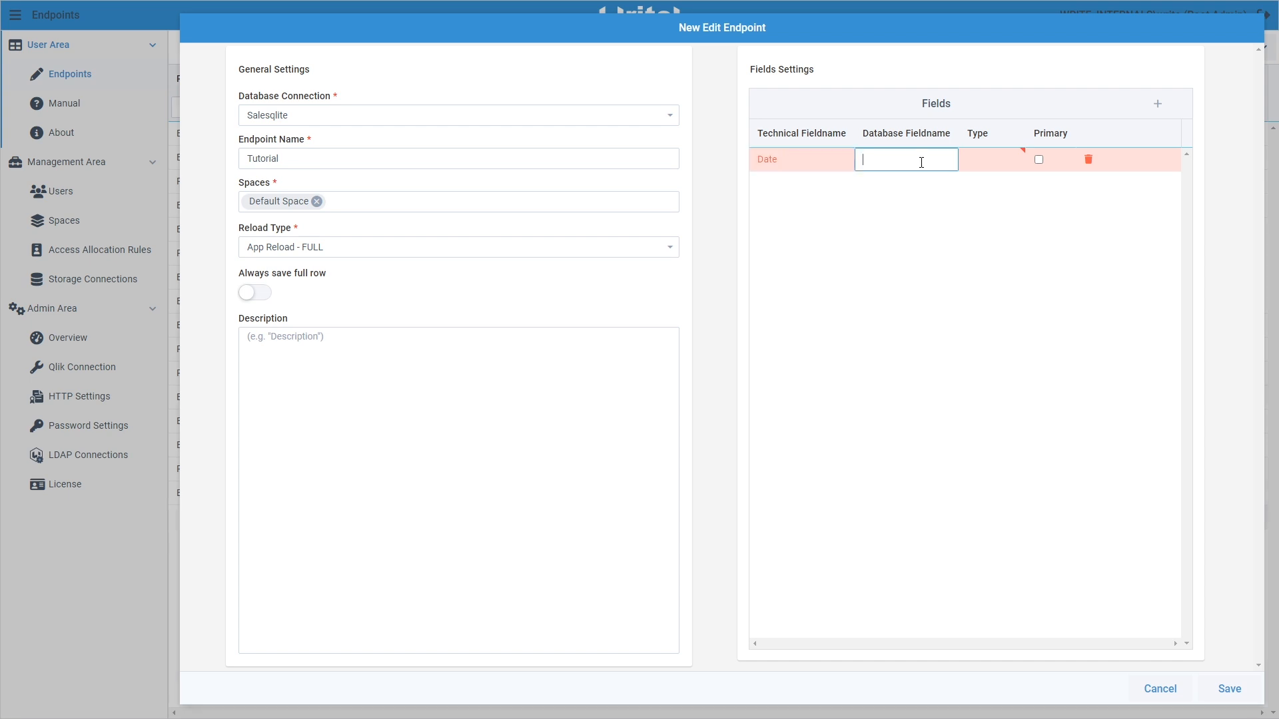
key("ctrl+v")
Give the Date field a date type, toggle its primary key on and off, then delete it
left_click(1008, 162)
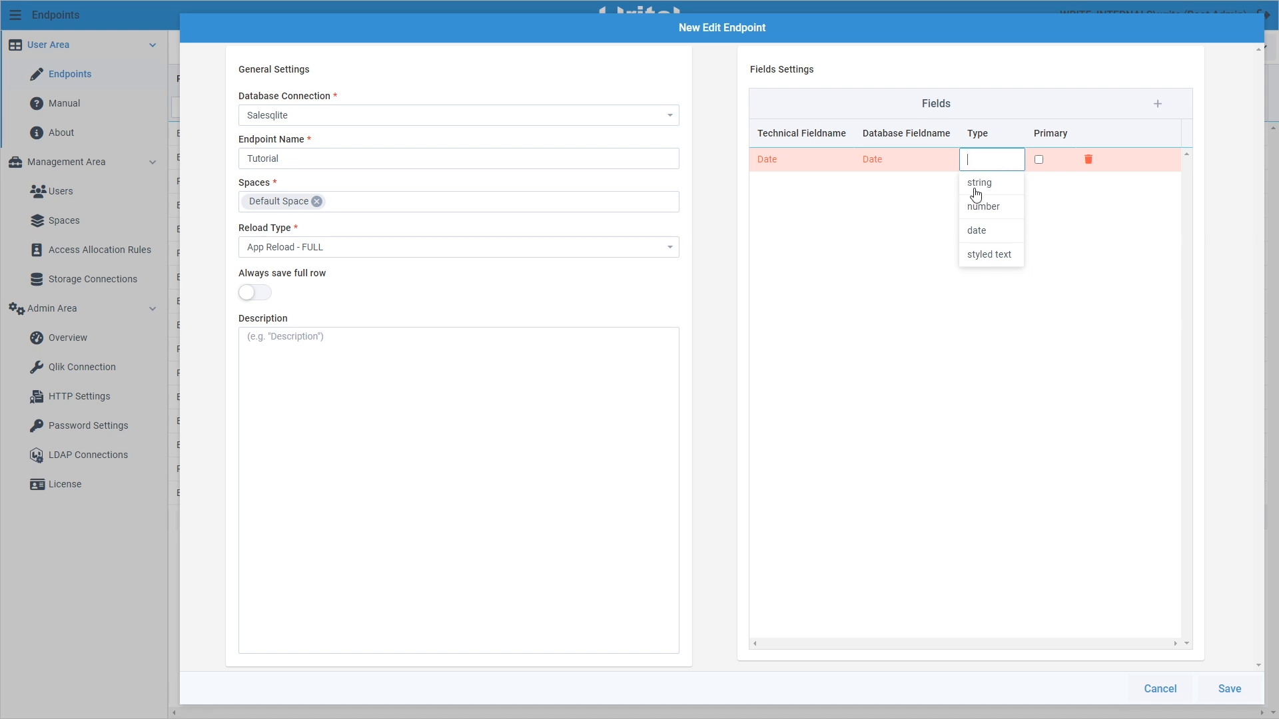
left_click(978, 232)
left_click(1039, 161)
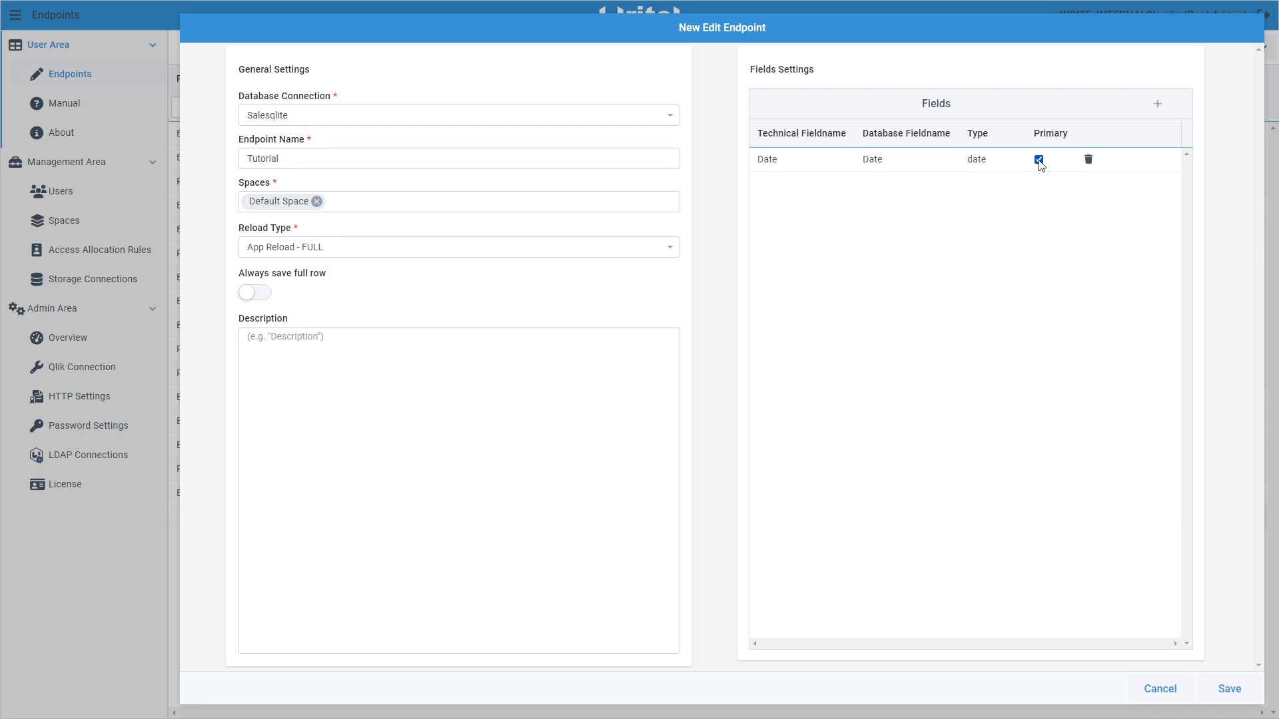
left_click(1040, 161)
left_click(1088, 162)
Add fresh field rows, enter Date as the first technical name, and save the endpoint
left_click(1157, 105)
left_click(1157, 105)
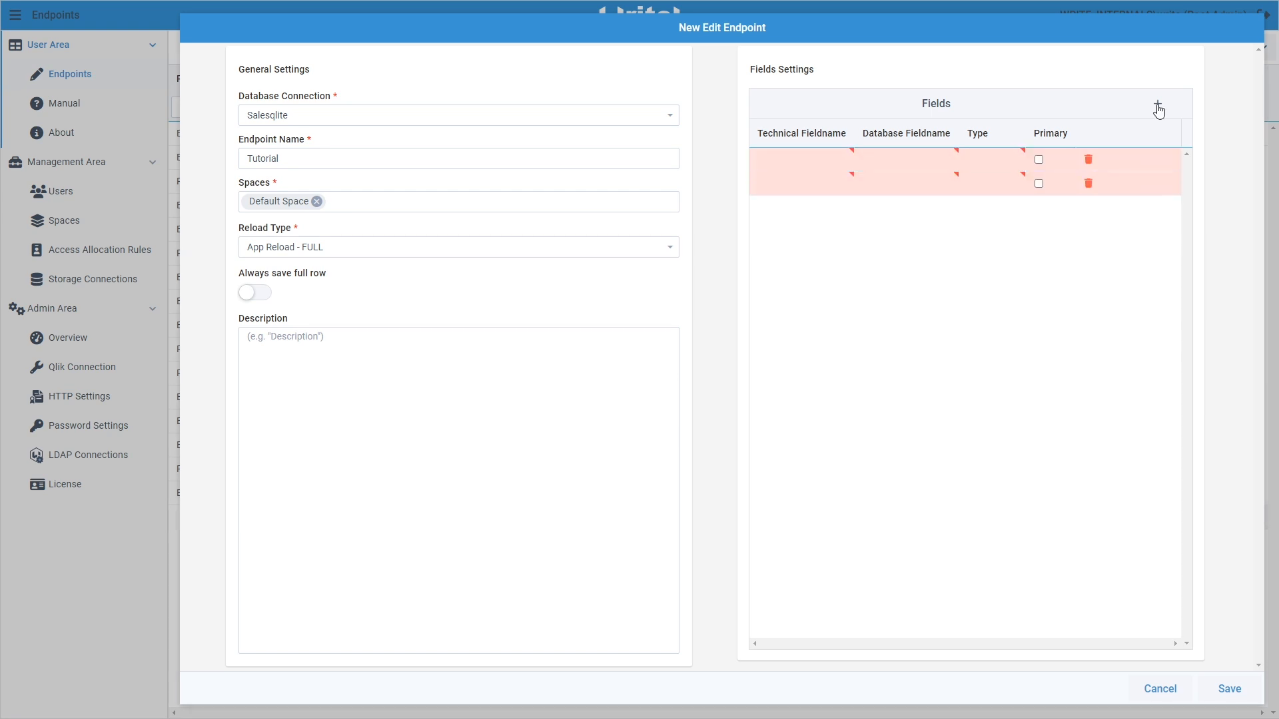
left_click(1158, 109)
left_click(832, 154)
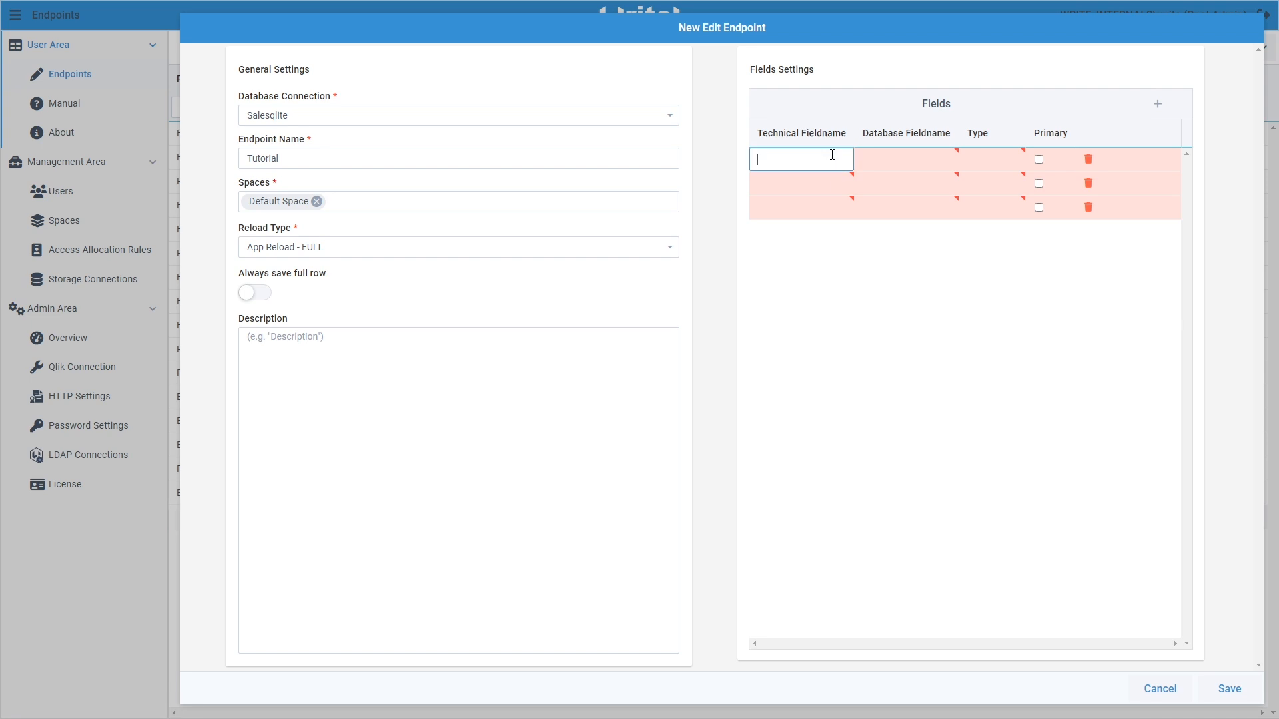
type("Date")
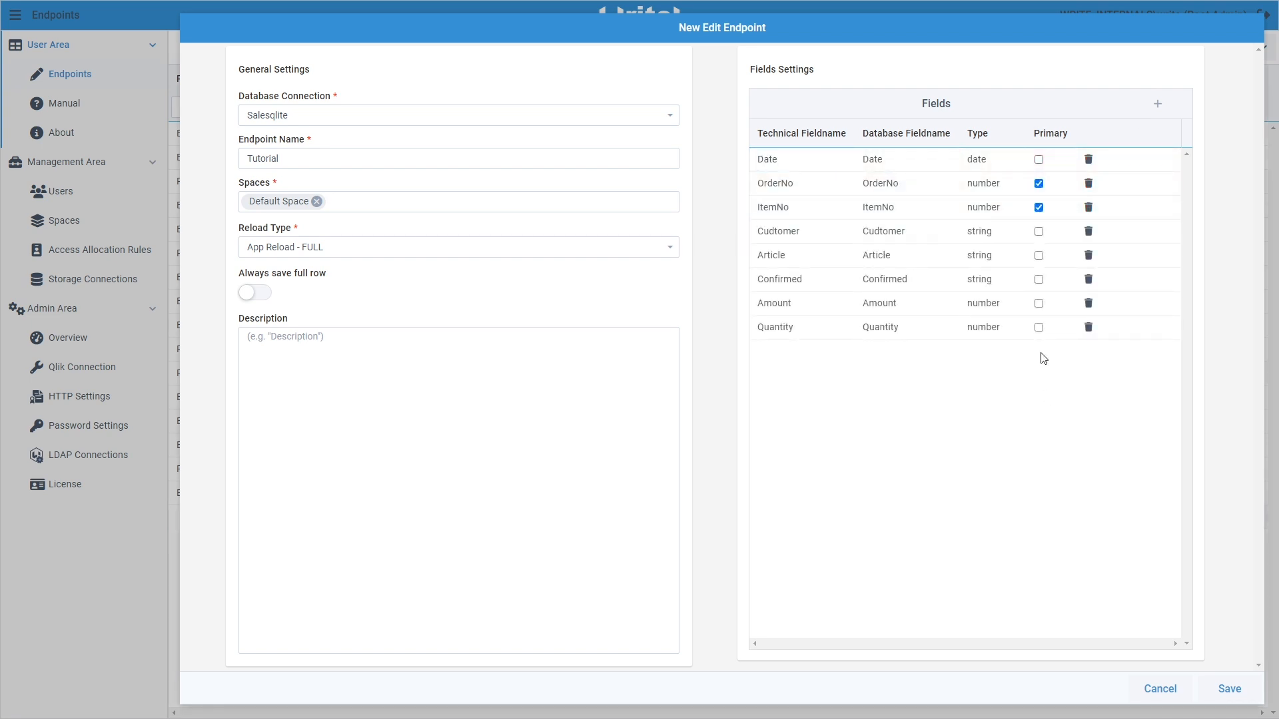
left_click(1230, 689)
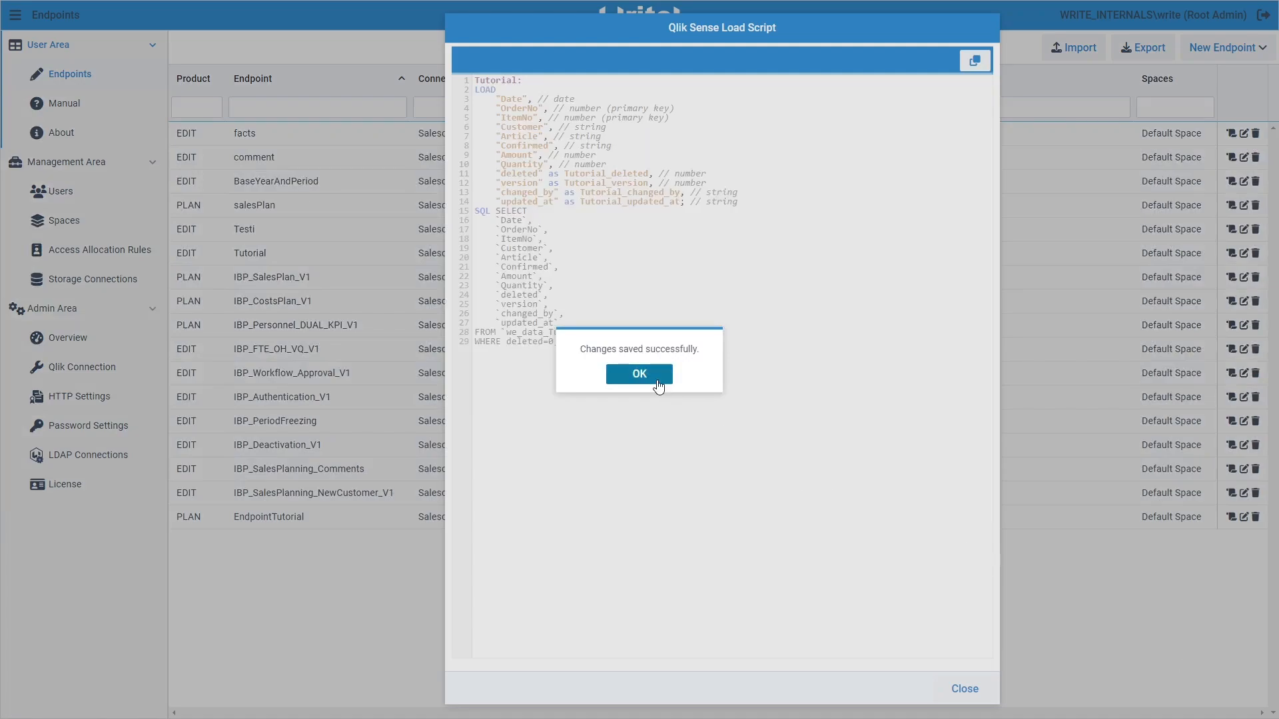
Dismiss the save confirmation for the Tutorial endpoint
left_click(654, 378)
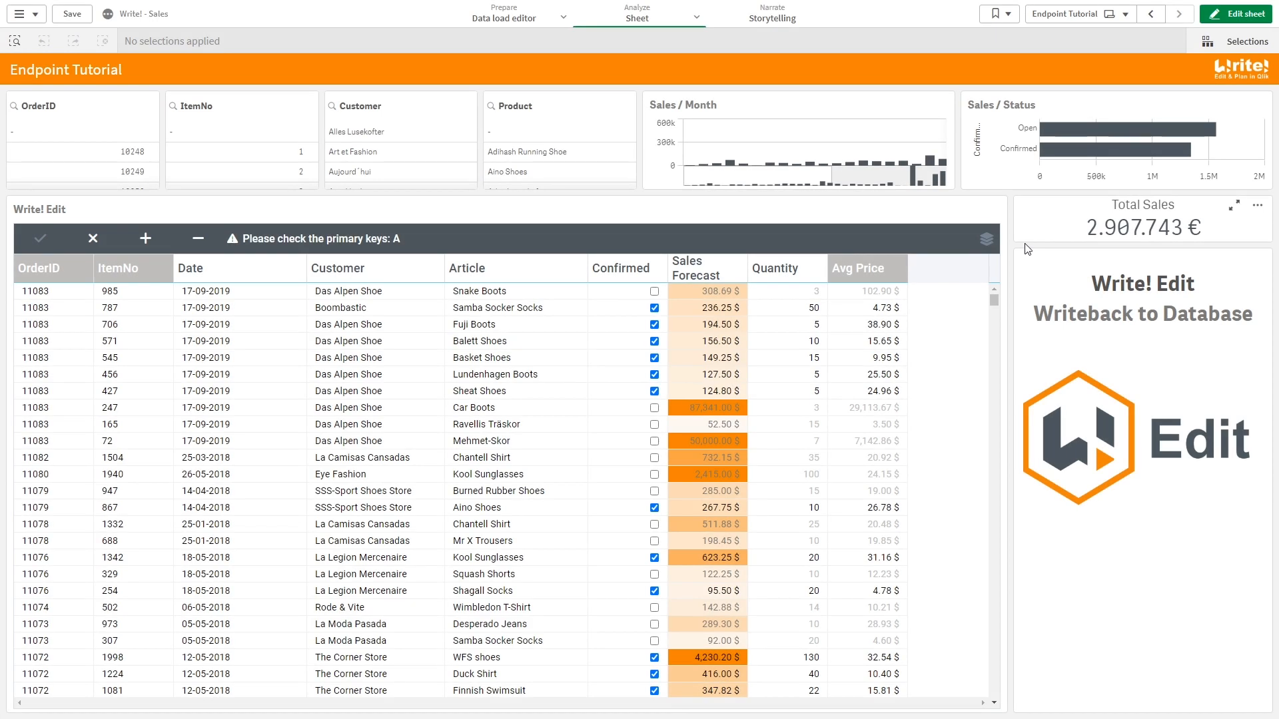
Point the sheet's Write! Edit table at the Tutorial endpoint in Server Settings, then exit edit mode
left_click(1235, 14)
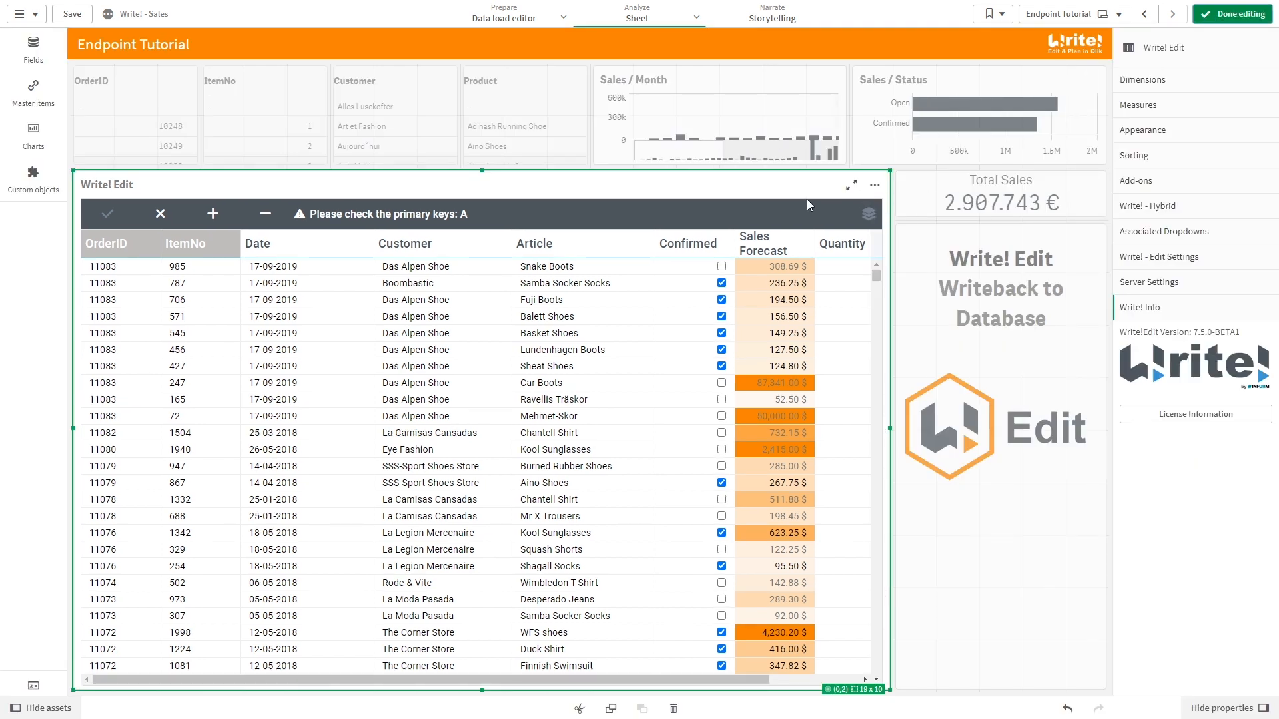
left_click(1144, 284)
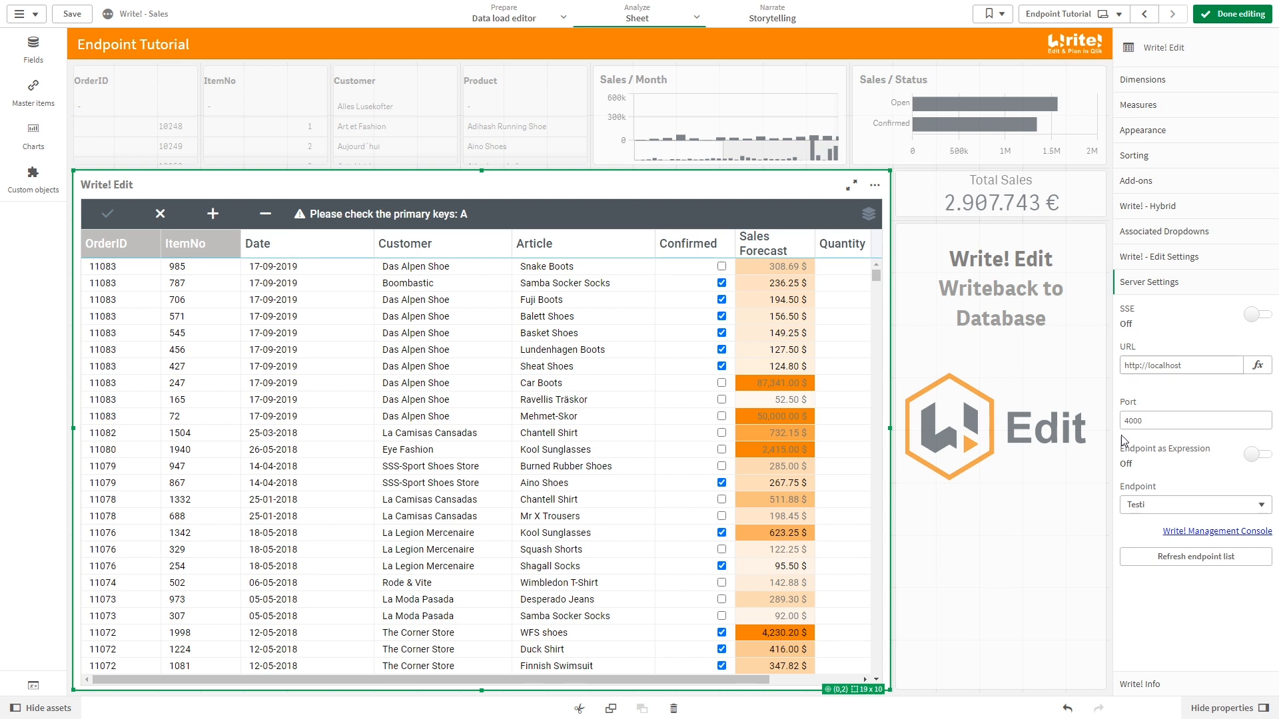
left_click(1141, 508)
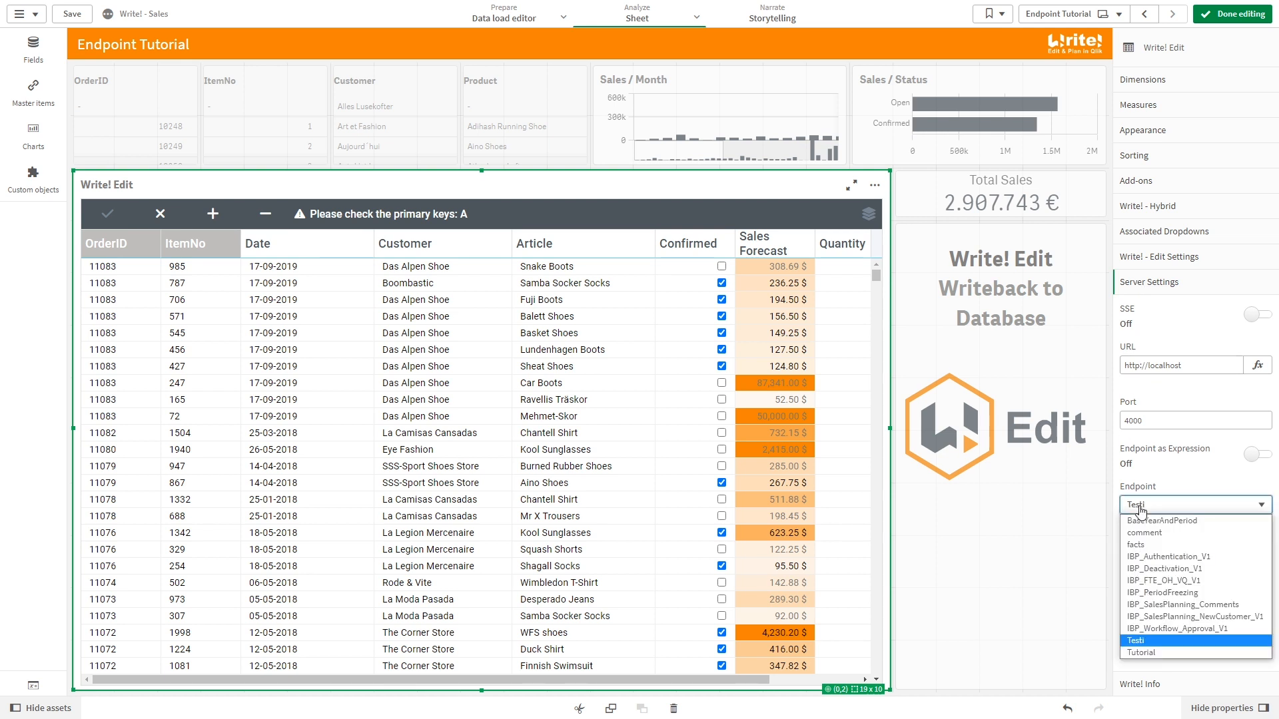
left_click(1168, 653)
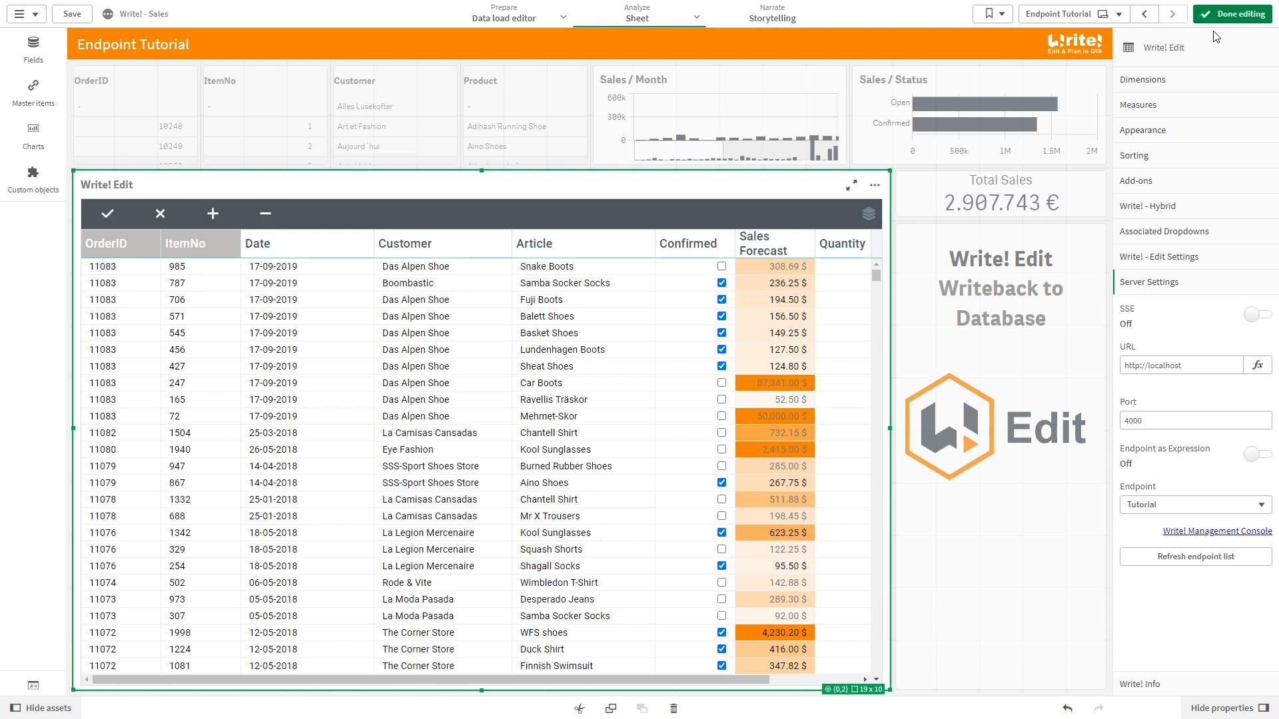
left_click(1232, 13)
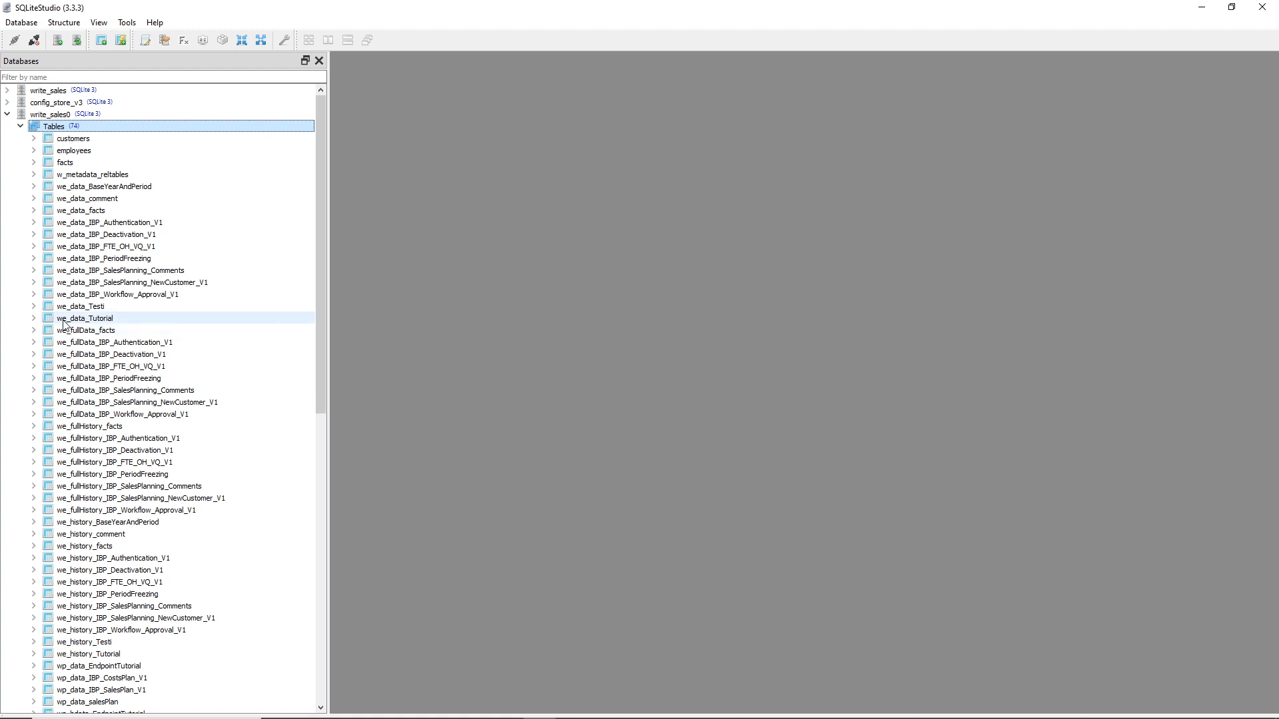
Filter the database tree by 'tutorial' and open the we_data_Tutorial table
mouse_move(67, 325)
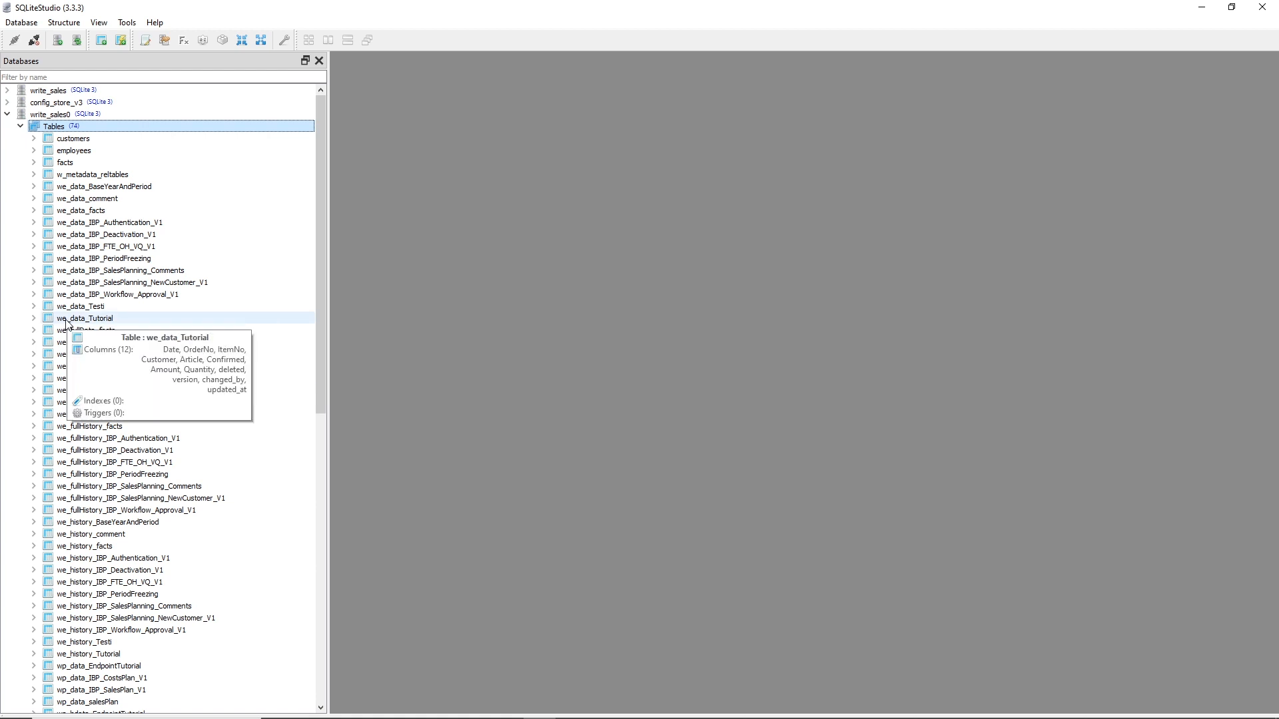
mouse_move(67, 671)
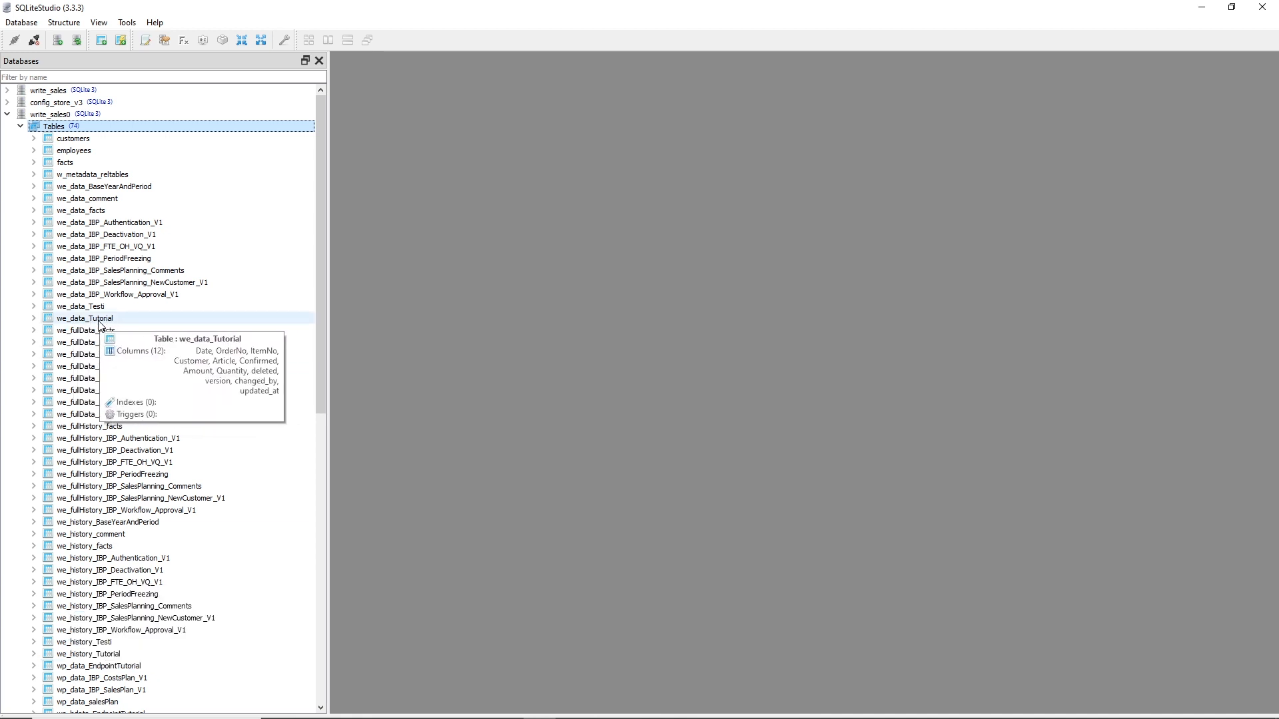
left_click(88, 76)
type("tutorial")
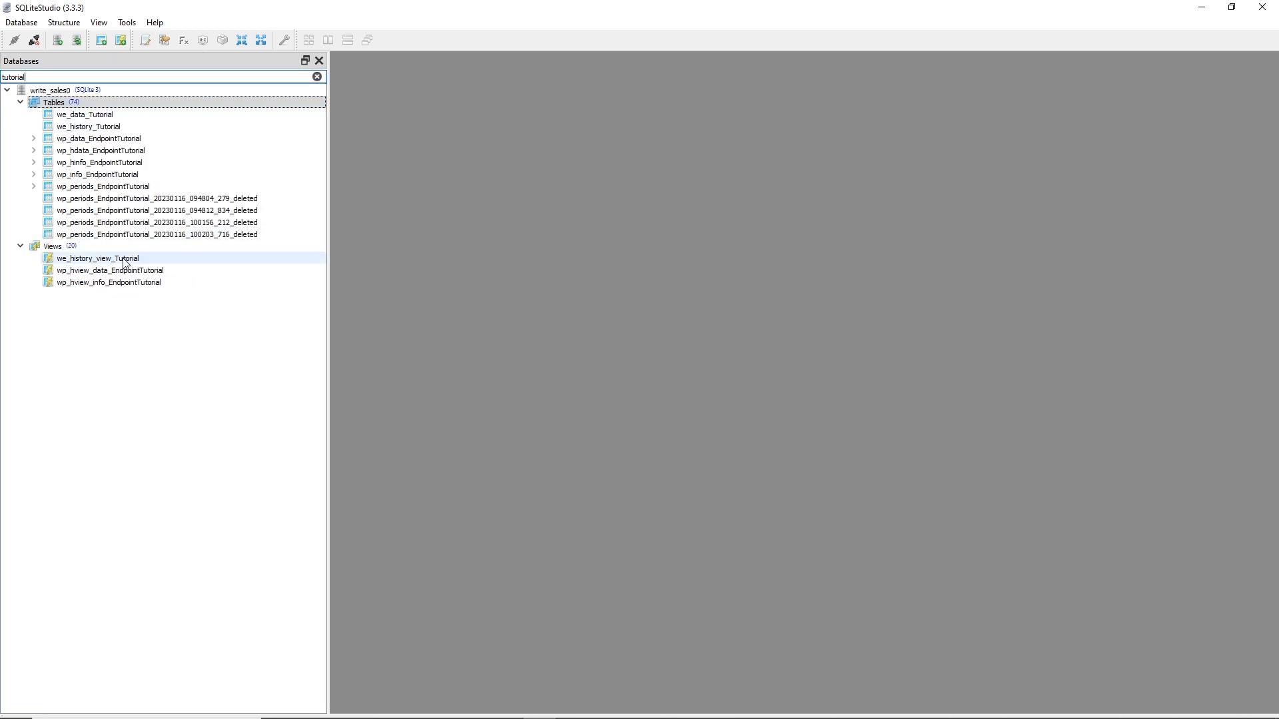
double_click(79, 116)
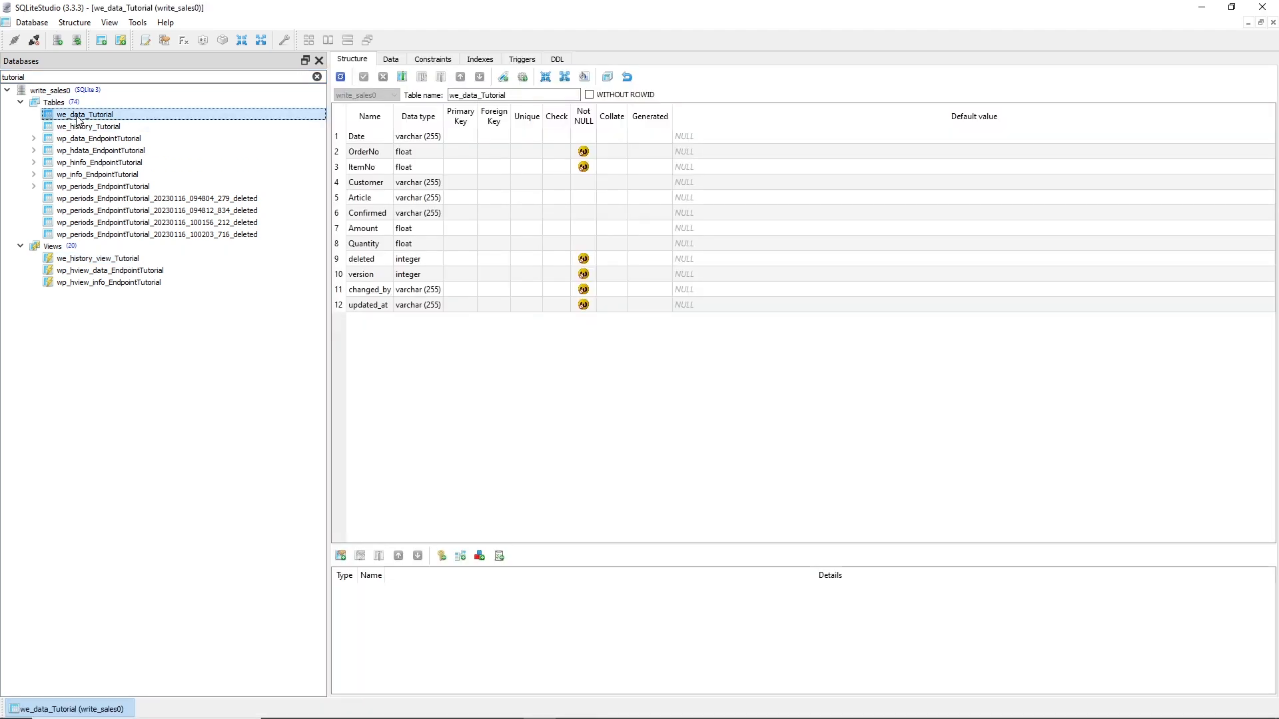
Review the 758 rows of we_data_Tutorial, then open we_history_Tutorial
left_click(397, 62)
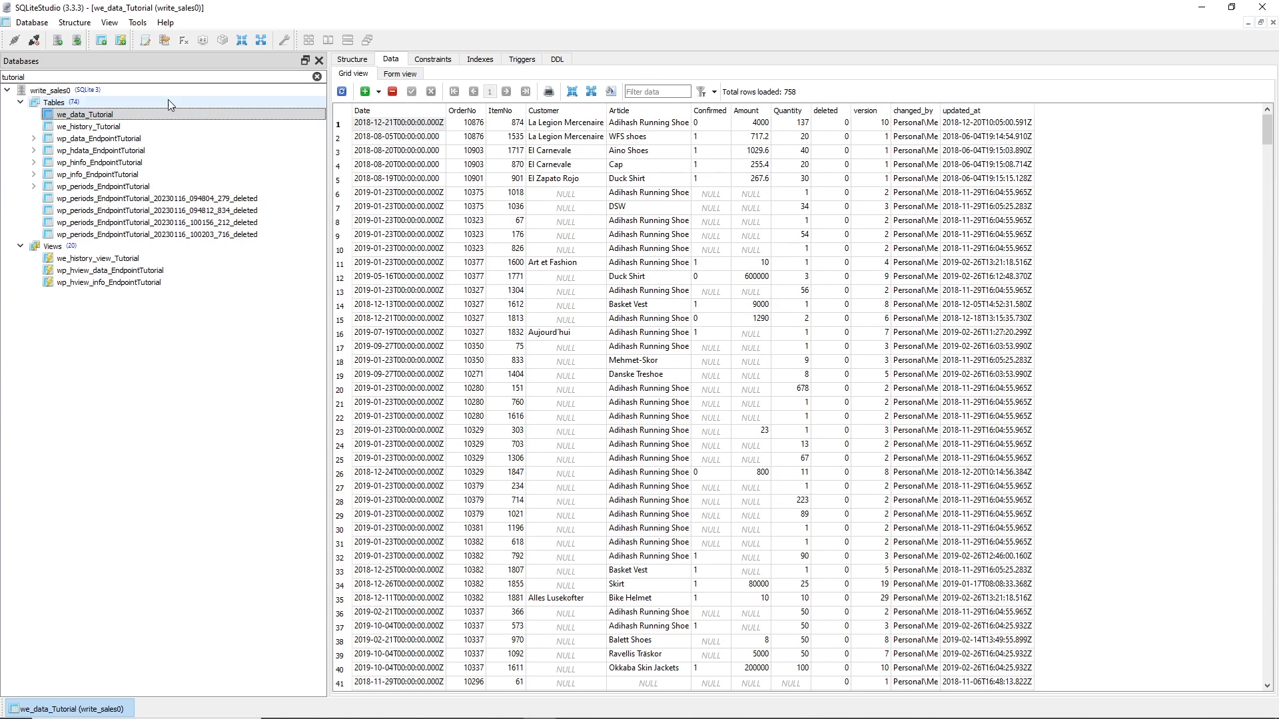
left_click(112, 129)
double_click(113, 129)
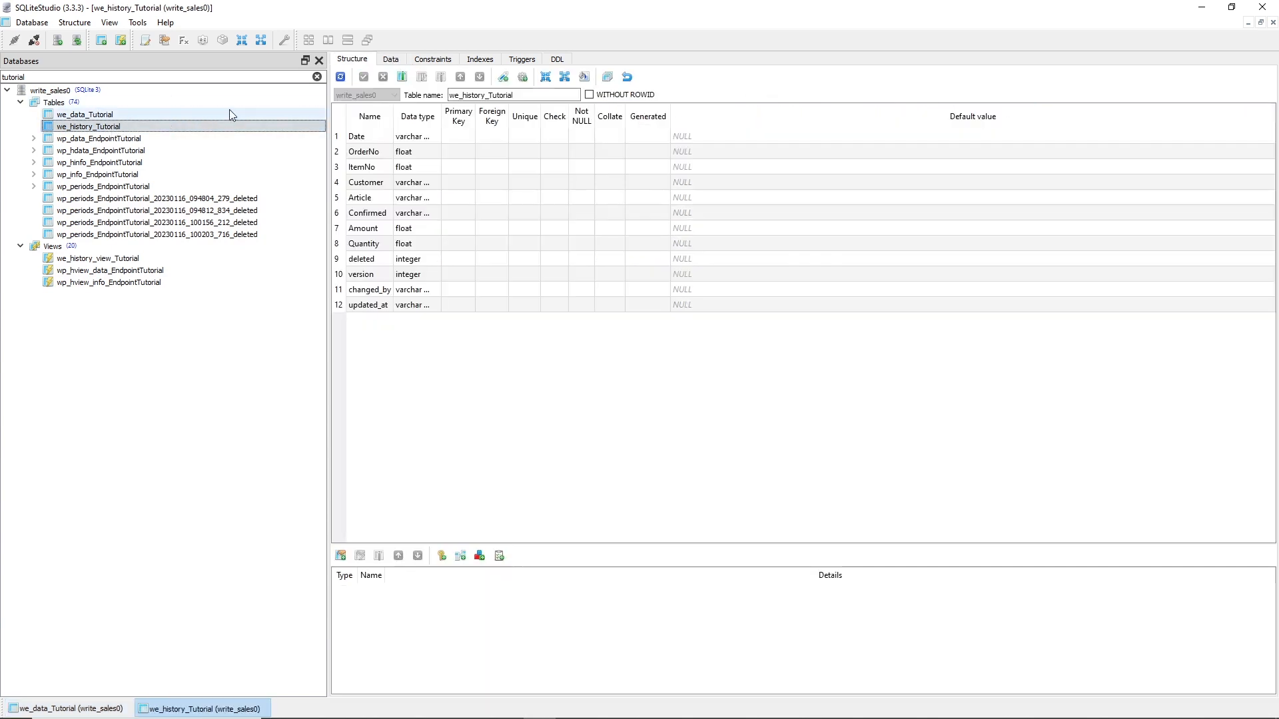
Check the single row in we_history_Tutorial, then show the data of we_history_view_Tutorial
left_click(391, 62)
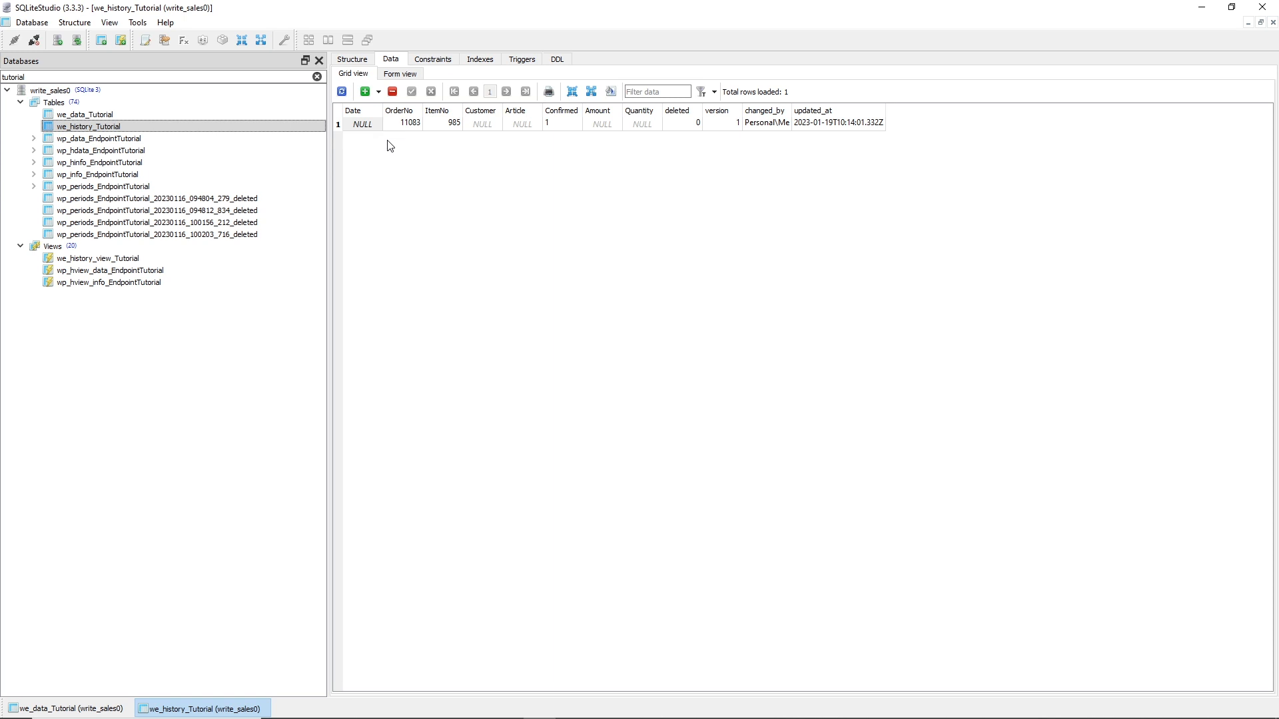
left_click(131, 261)
double_click(130, 264)
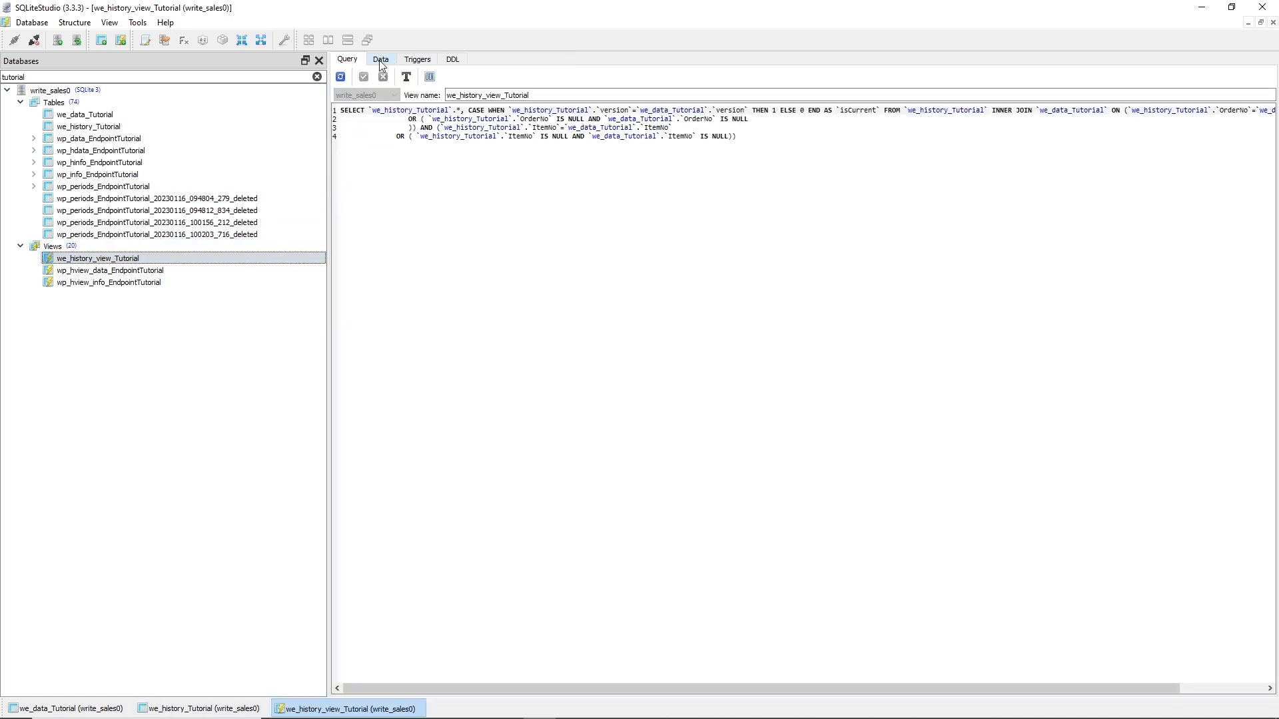
left_click(381, 60)
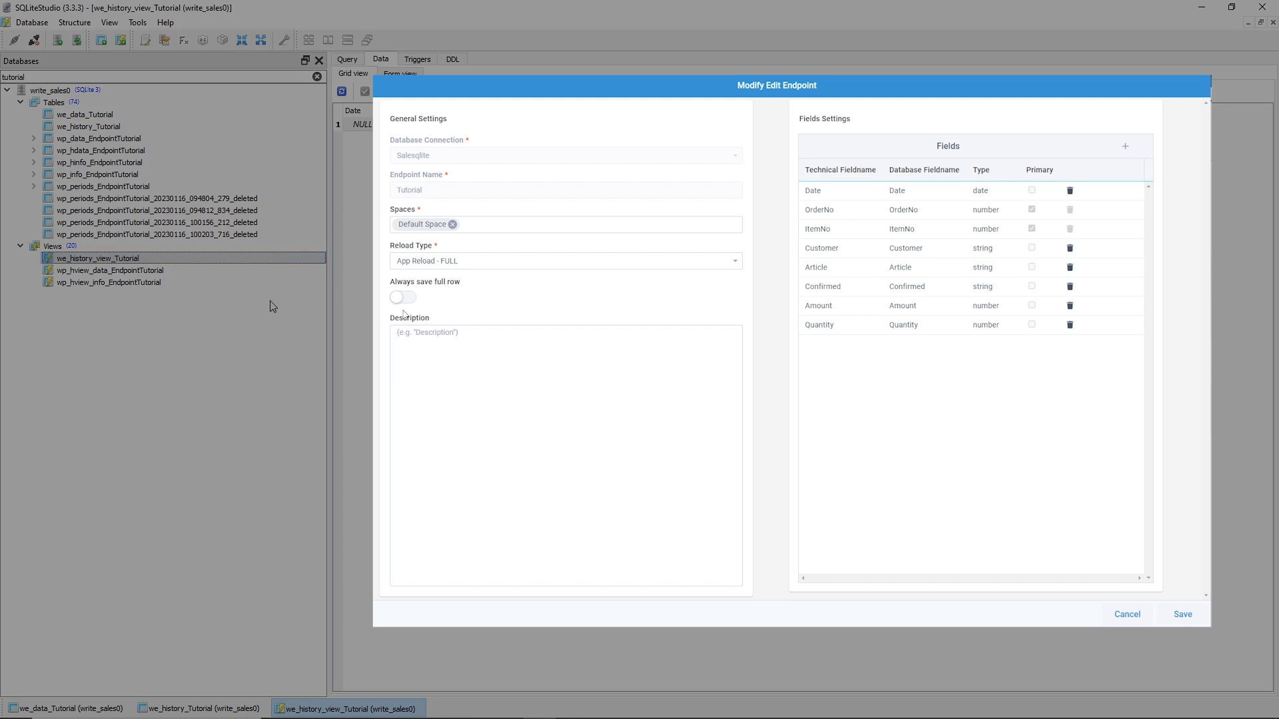
Turn on Always save full row, confirm and save the endpoint, then refresh all database schemas
left_click(402, 298)
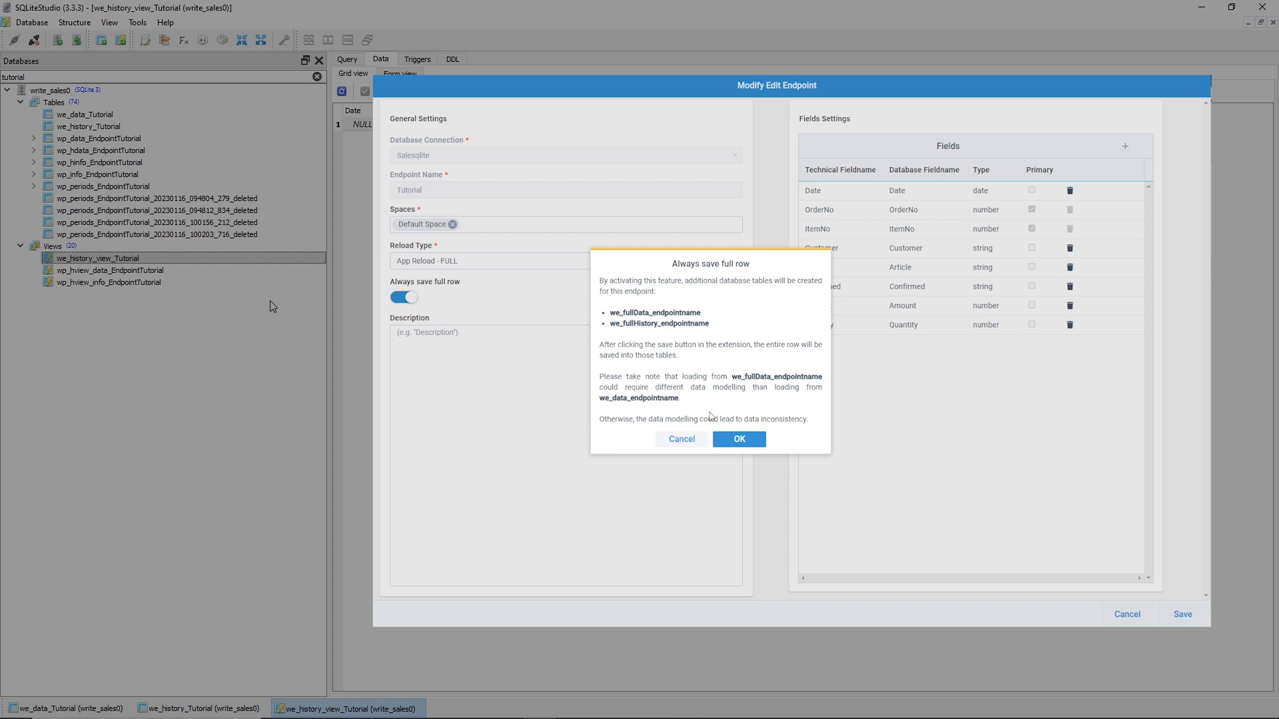
left_click(727, 439)
left_click(31, 24)
left_click(1188, 617)
left_click(70, 190)
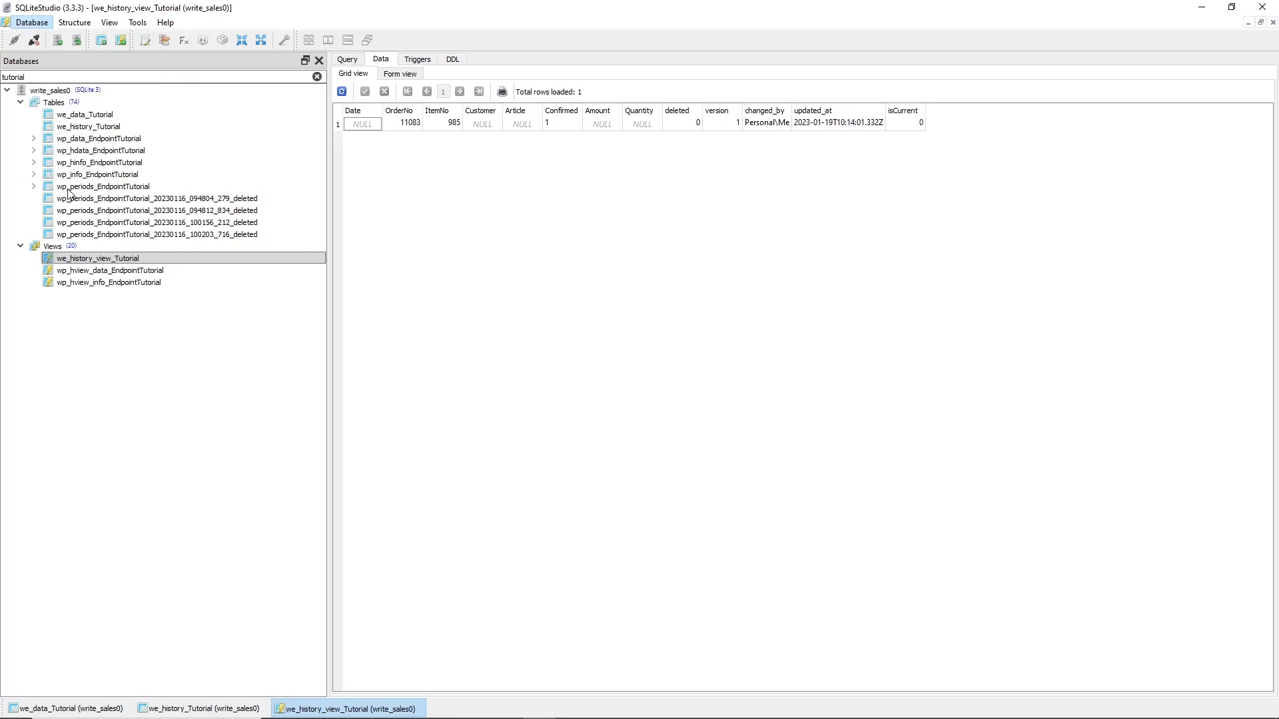
Open we_fullData_Tutorial, untick and save Snake Boots Confirmed in Qlik, then refresh to see the new row
left_click(93, 128)
double_click(94, 129)
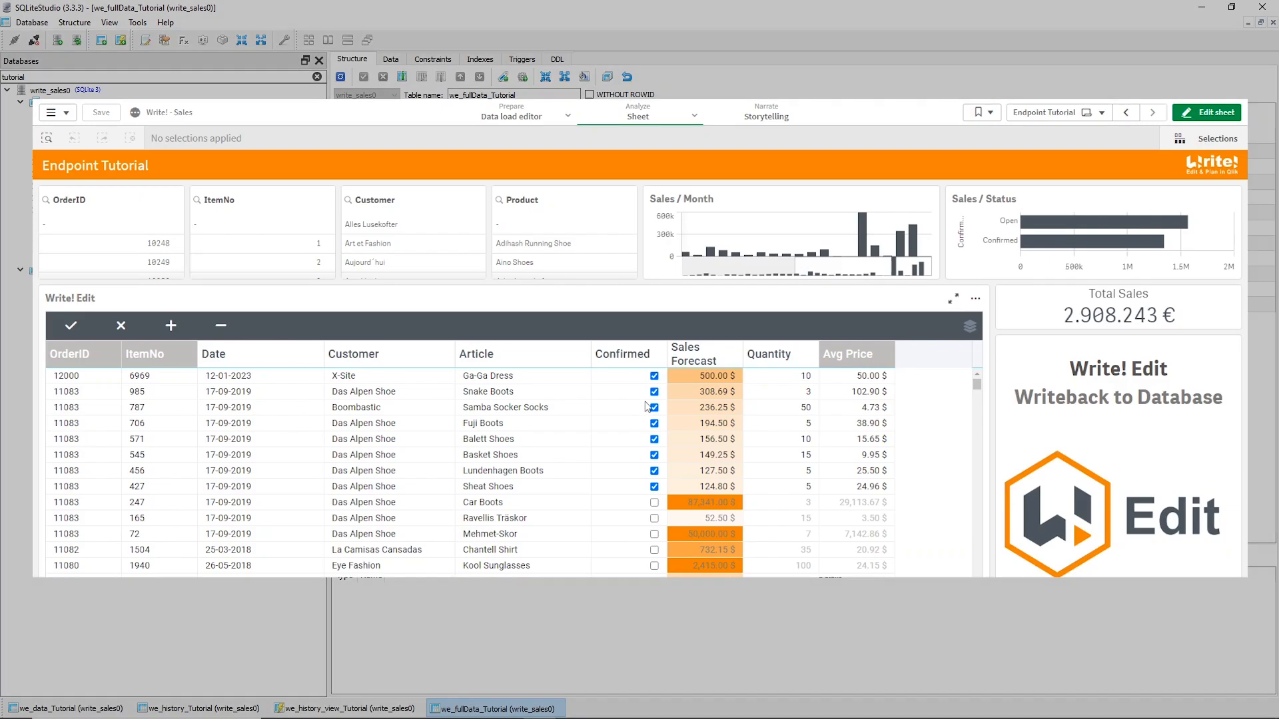
left_click(653, 392)
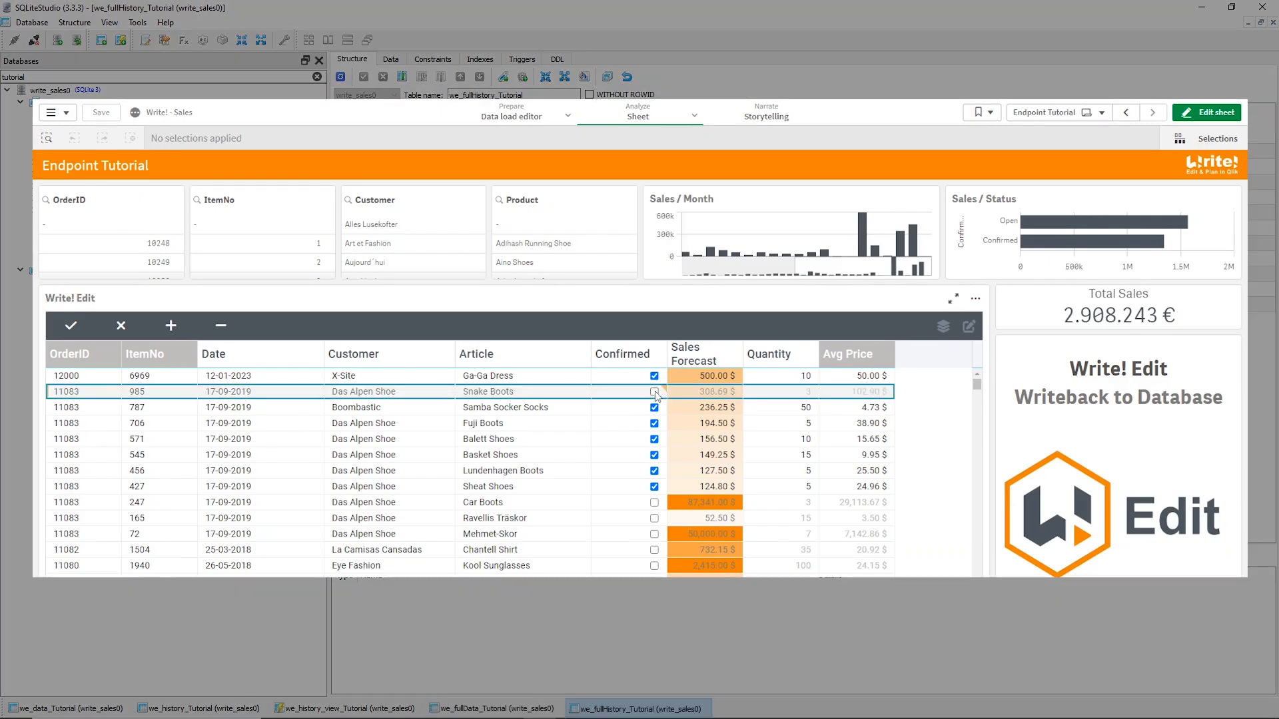
left_click(70, 326)
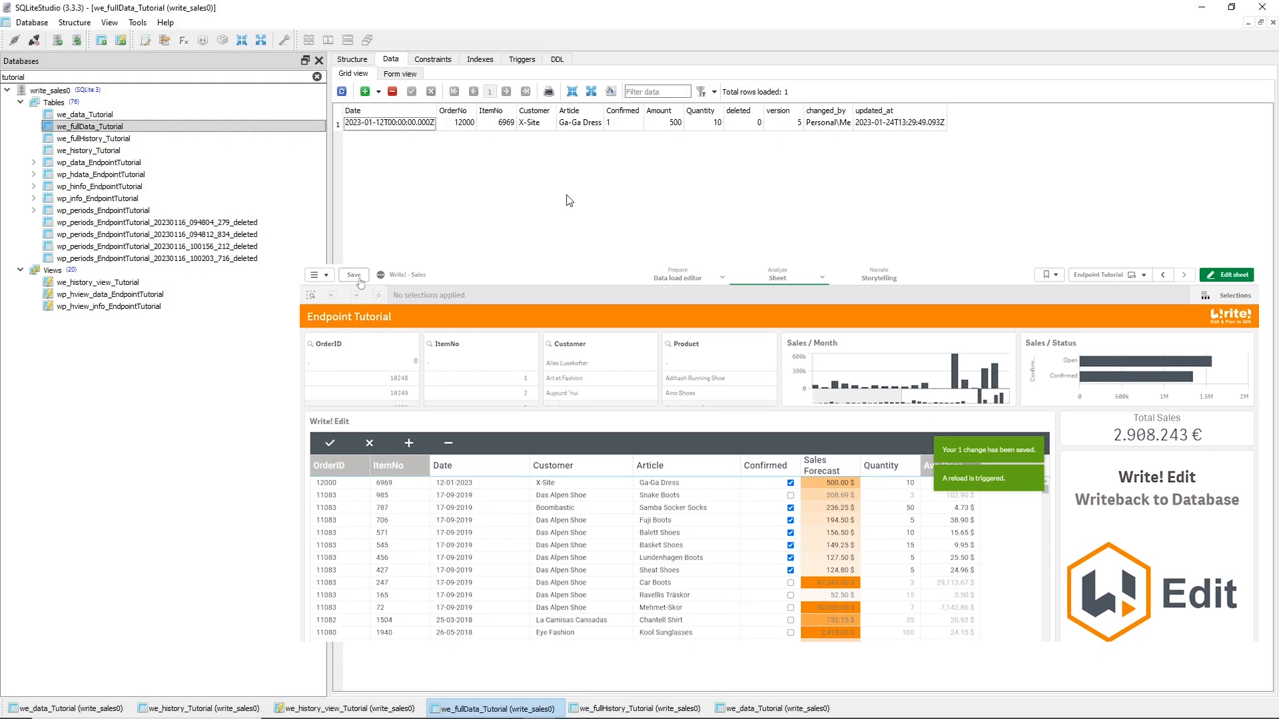
key("F5")
key("F5")
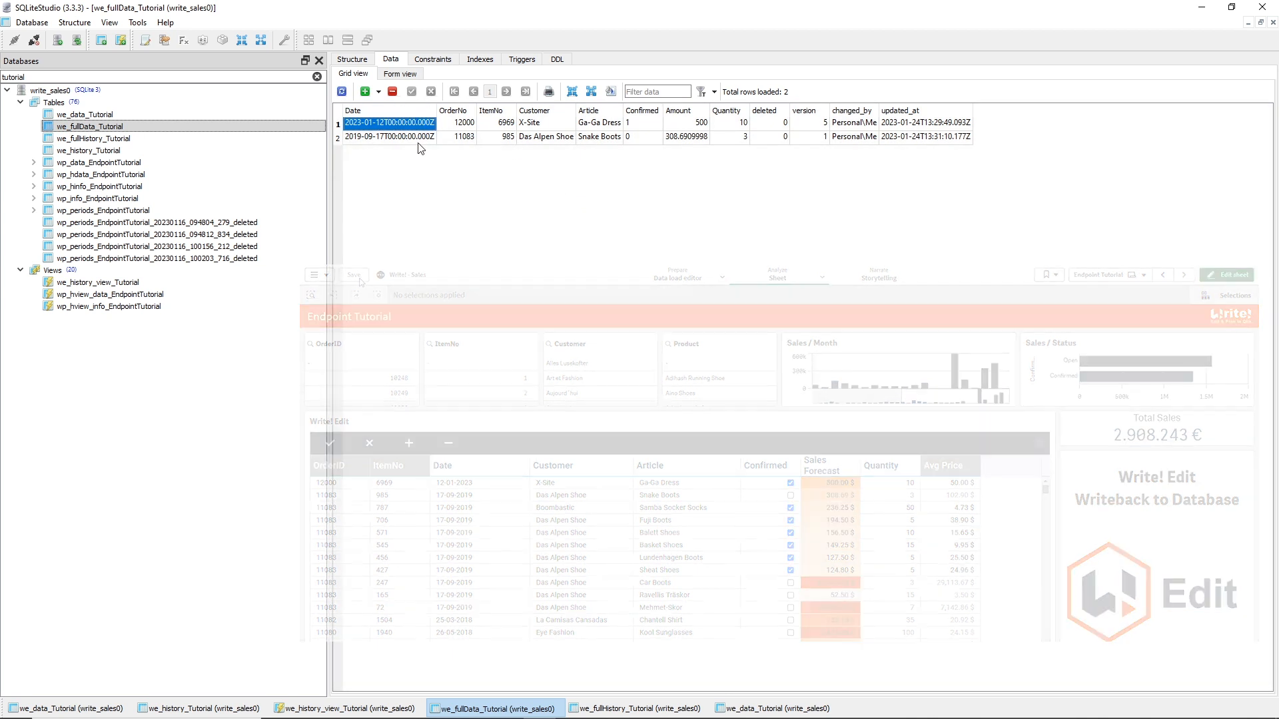
left_click(418, 138)
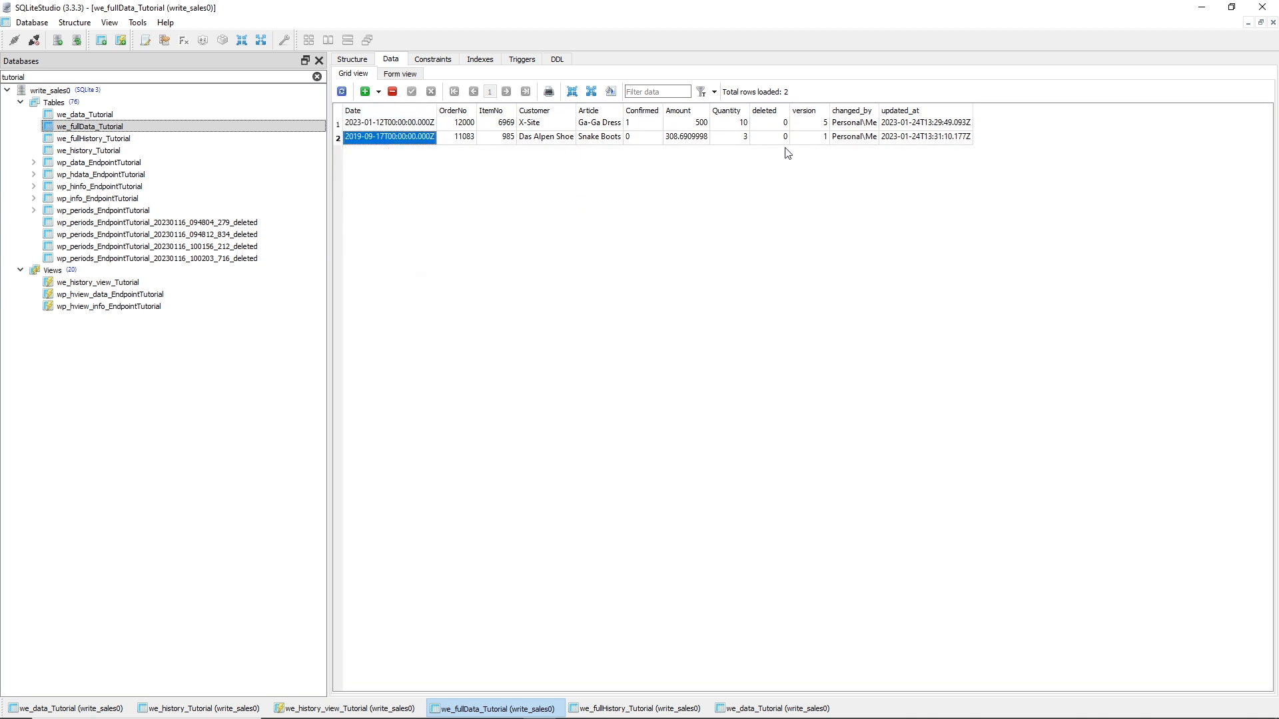